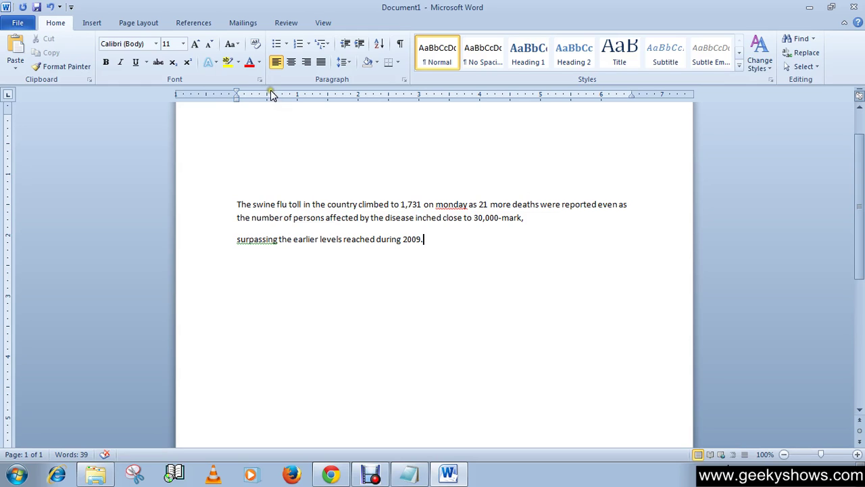
click(232, 44)
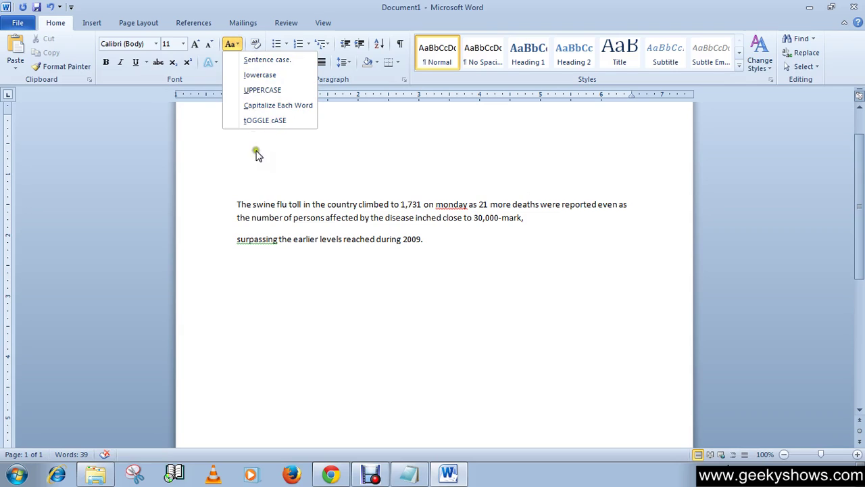
click(431, 6)
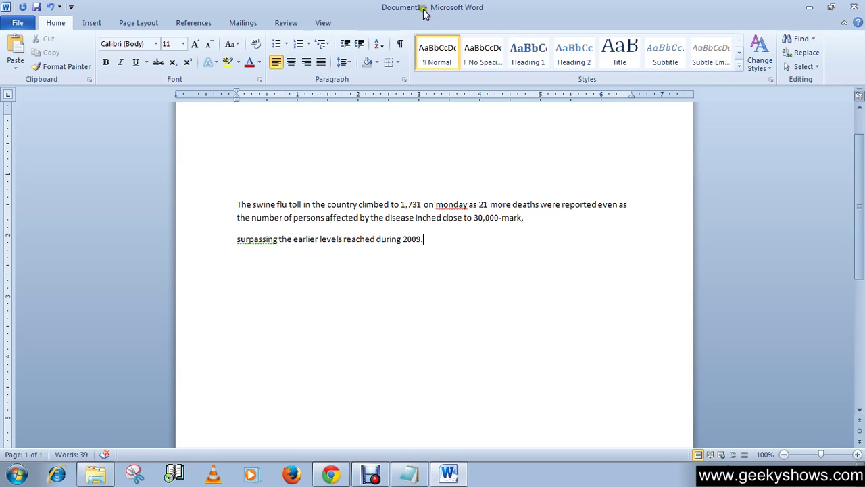
click(231, 44)
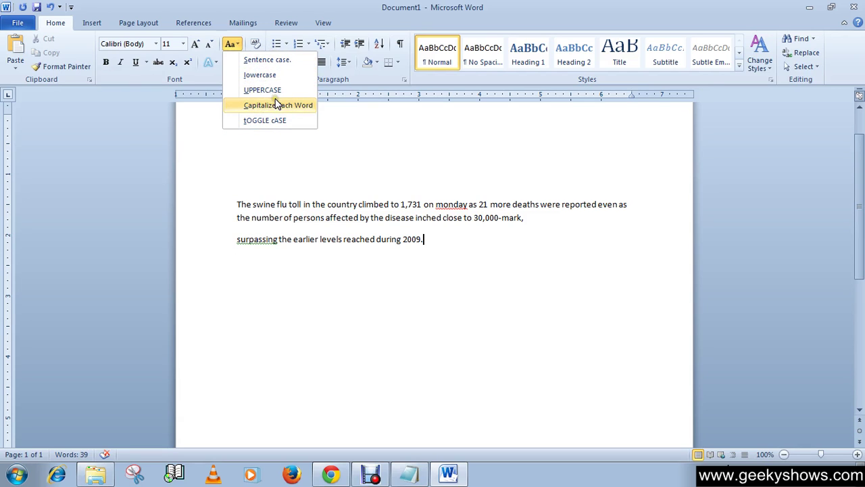
click(359, 210)
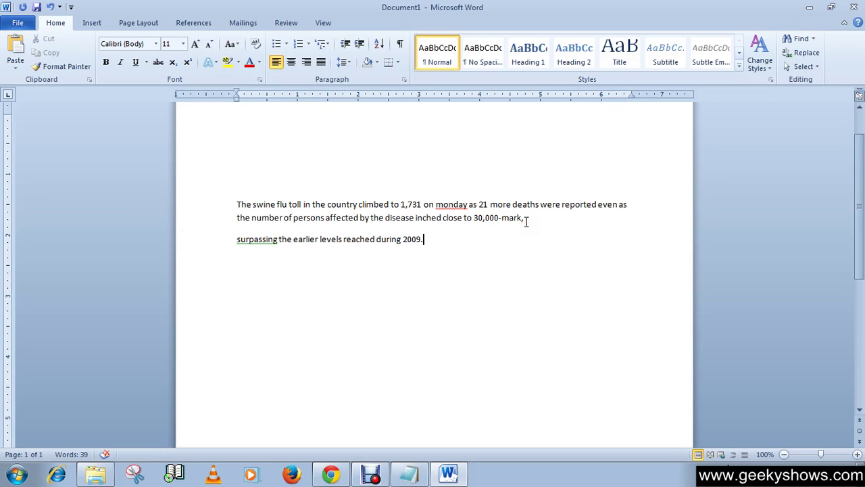
Step: Apply Sentence case to the first paragraph about the swine flu toll
drag(526, 220, 237, 199)
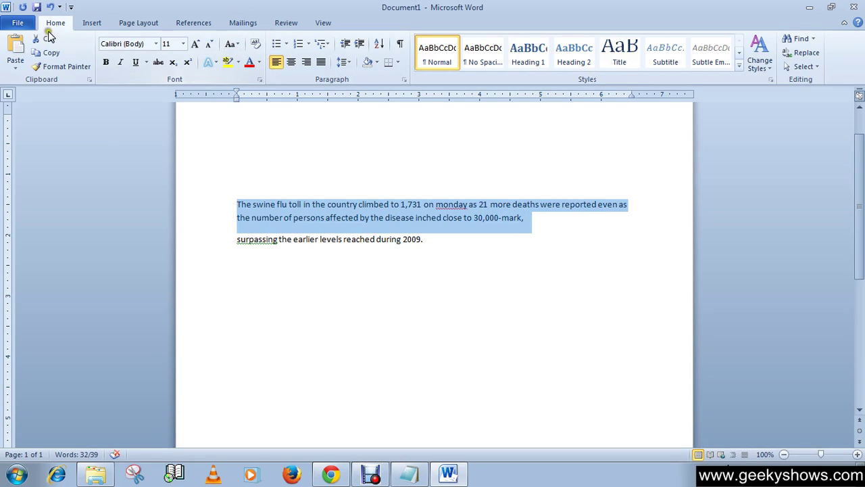
click(238, 44)
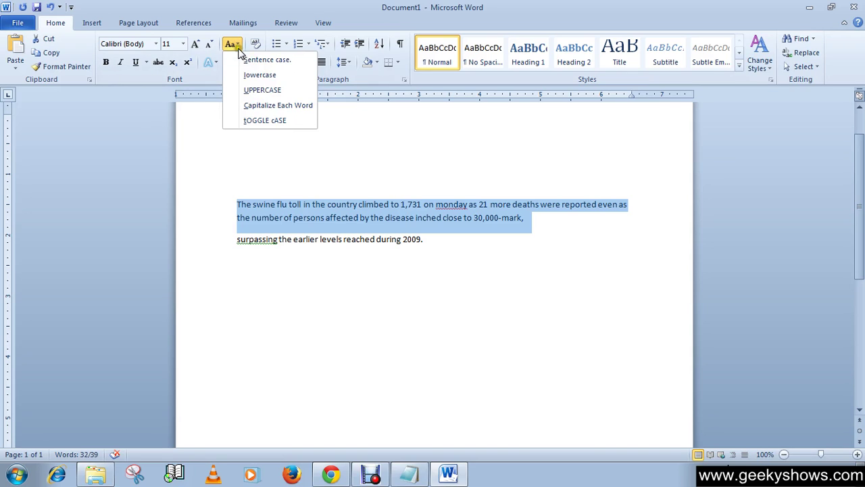
click(277, 64)
click(240, 215)
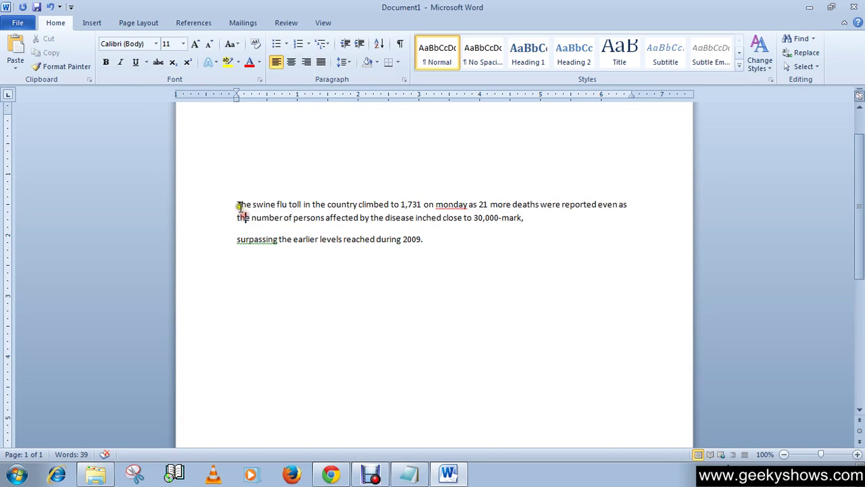
Step: Enlarge the document to 130% and examine the capital letter at the start of the first paragraph
click(857, 457)
click(856, 457)
click(856, 457)
scroll(608, 329, down, 4)
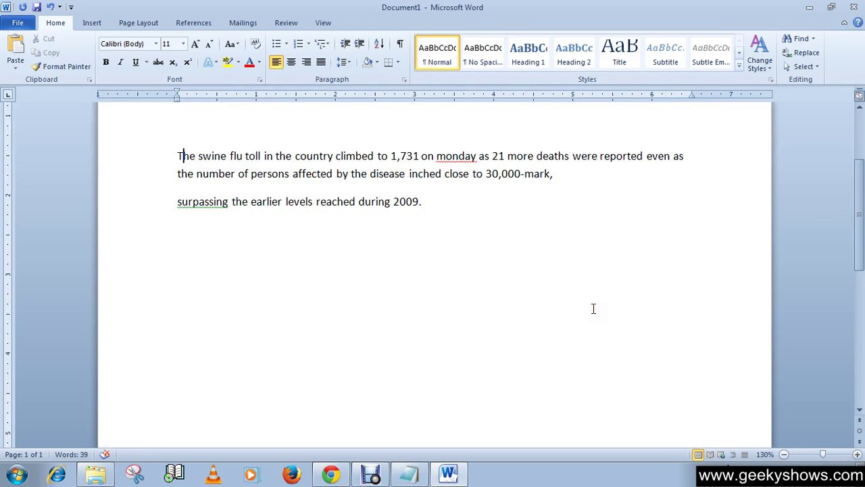
click(233, 45)
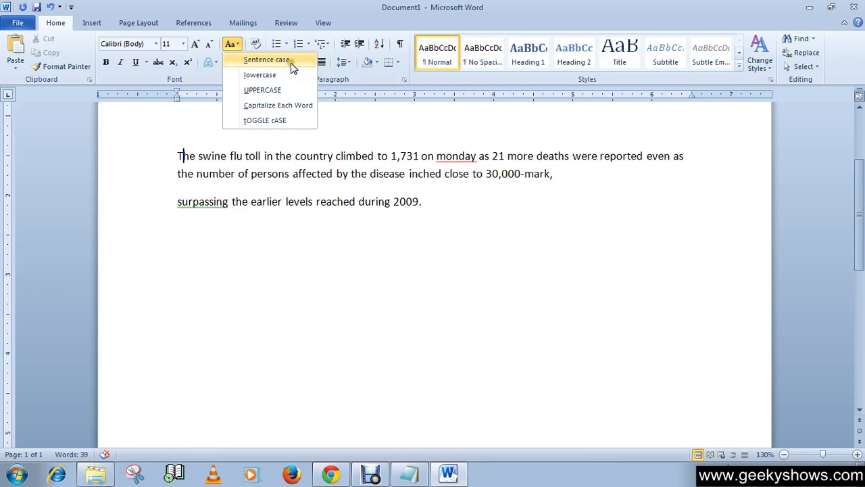
click(184, 160)
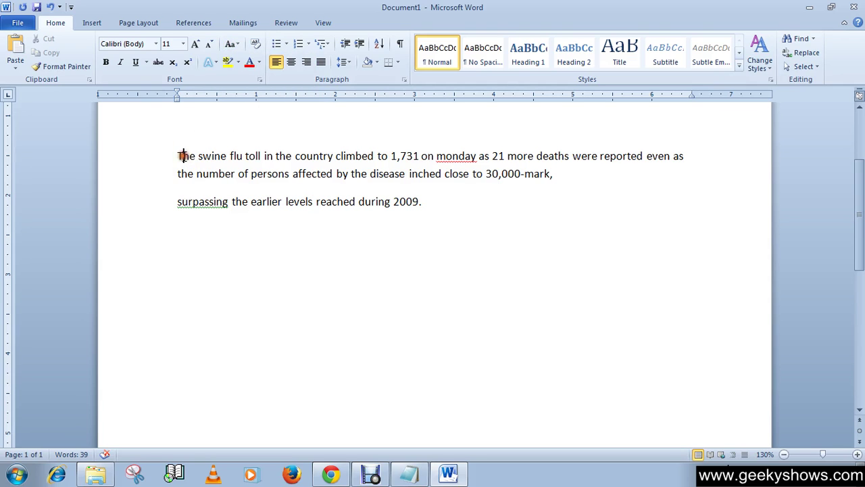
drag(545, 179, 181, 158)
mouse_move(182, 158)
mouse_down()
mouse_move(175, 156)
mouse_move(181, 160)
mouse_up()
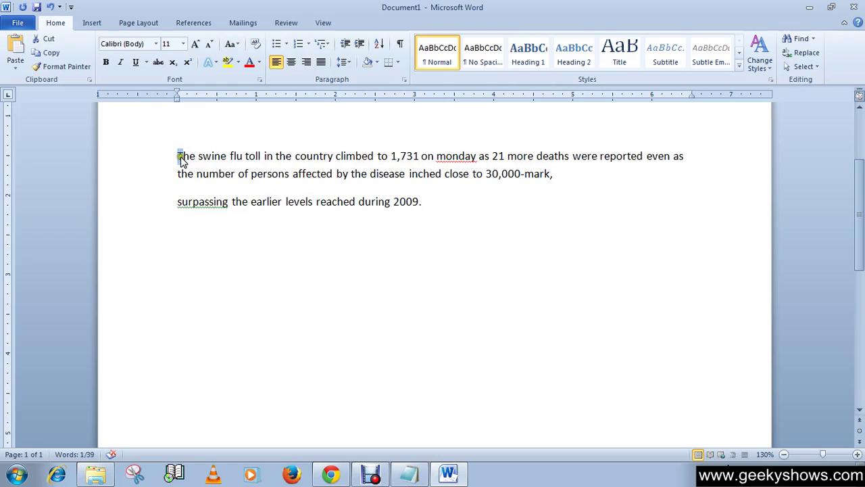
Step: Replace the comma after "30,000-mark" with a period and continue the paragraph with "He is a boy. She"
click(552, 174)
key(BackSpace)
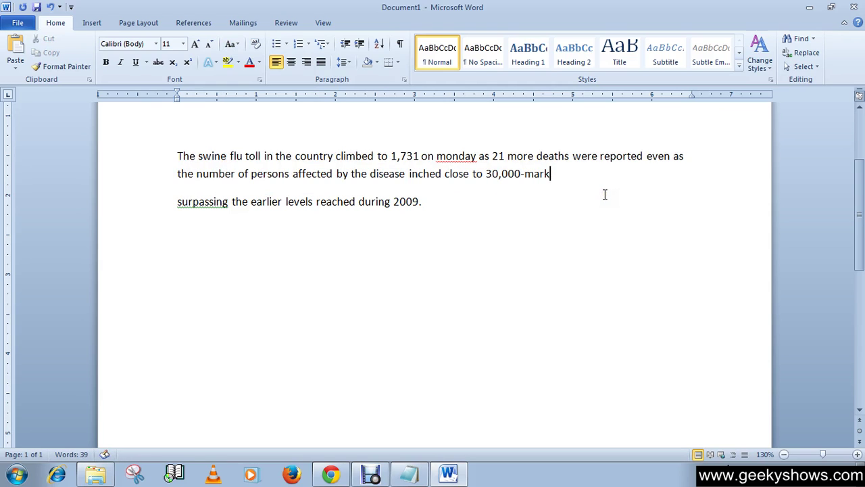
text(.)
text(he)
text(is ab)
key(BackSpace)
text(boy. she)
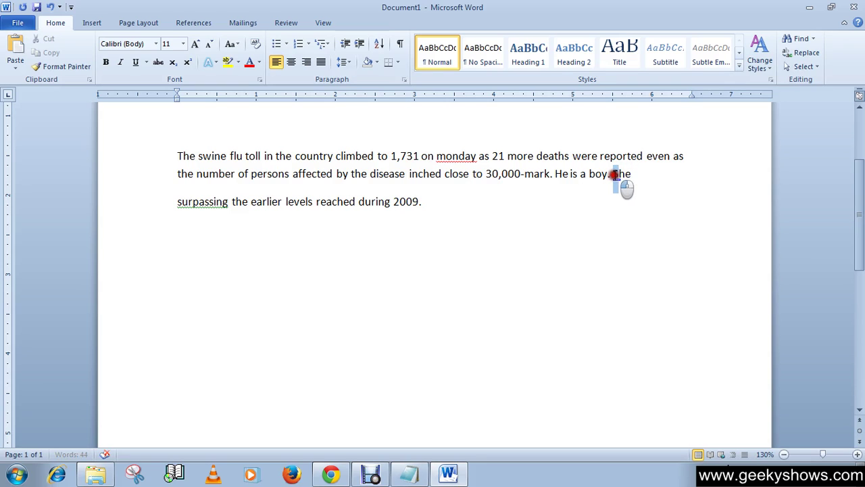
drag(619, 177, 612, 178)
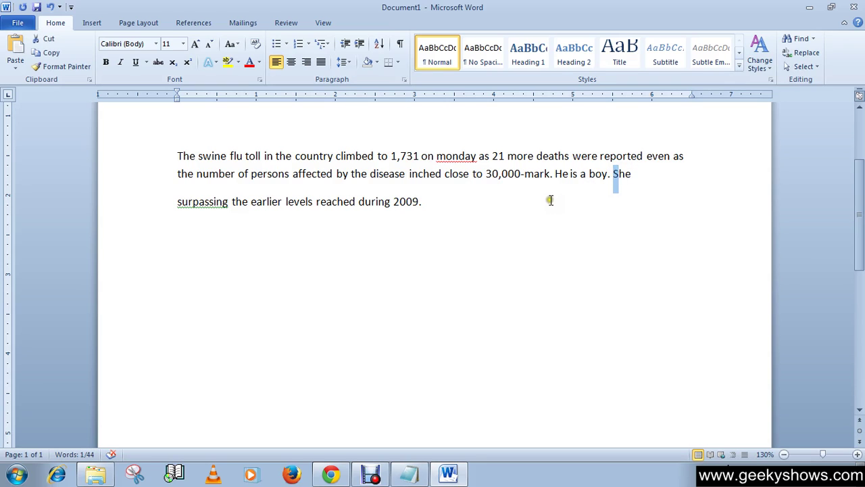
click(639, 173)
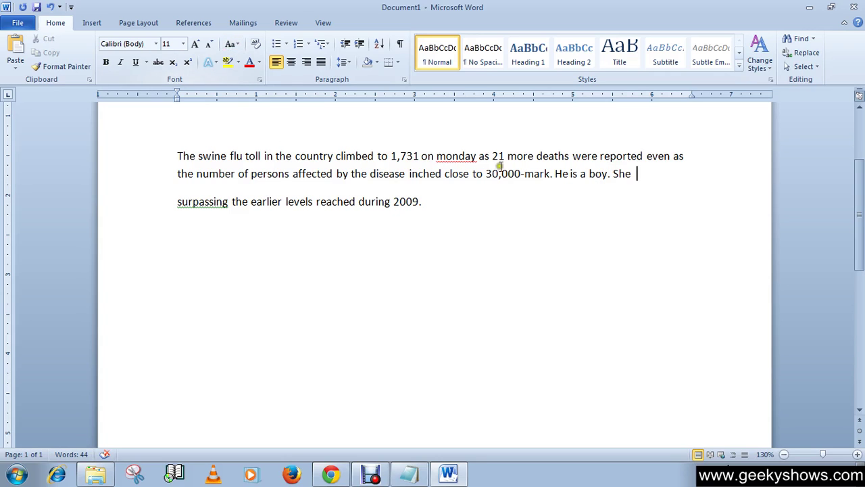
Step: Delete the word "She" after "He is a boy." in the first paragraph
double_click(617, 173)
key(Delete)
mouse_move(551, 175)
click(551, 187)
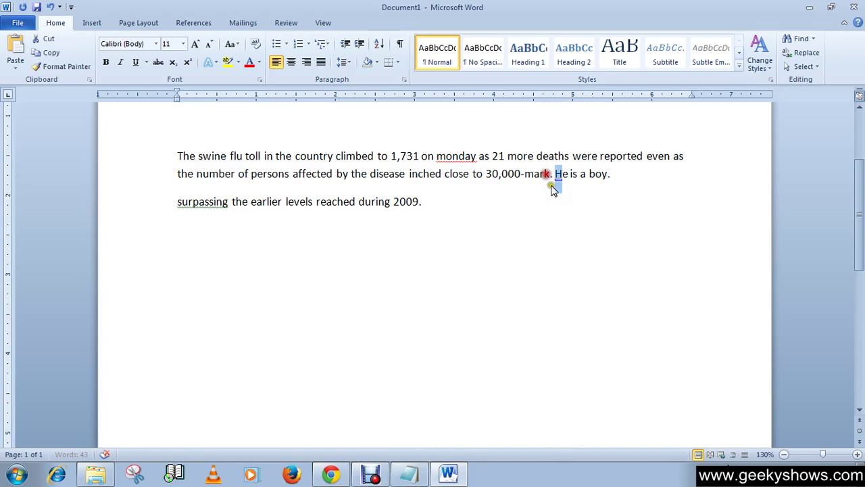
click(572, 174)
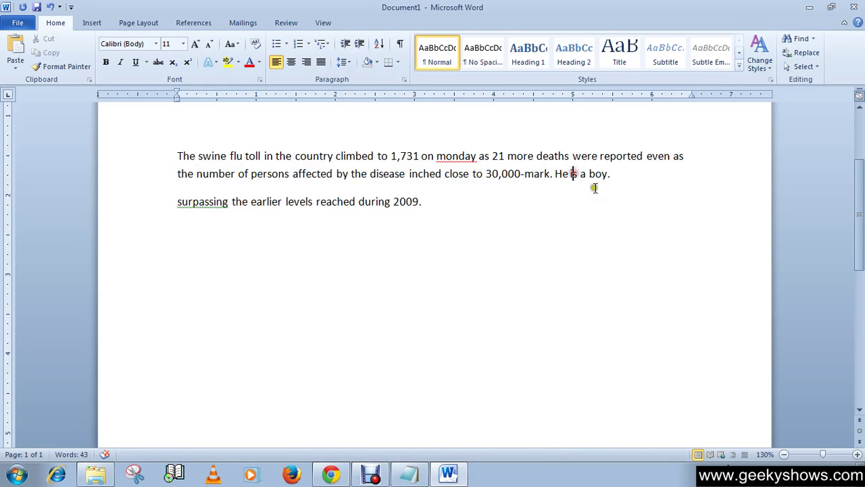
click(616, 175)
click(230, 44)
click(278, 174)
click(407, 167)
click(236, 44)
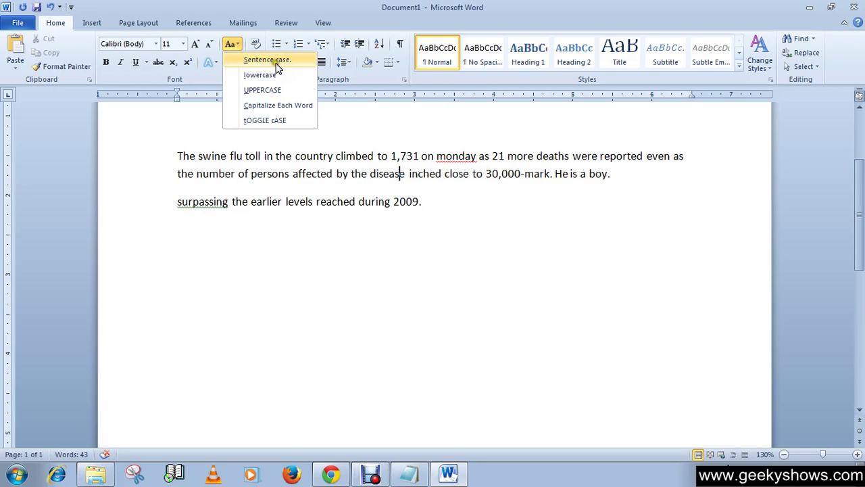
click(359, 177)
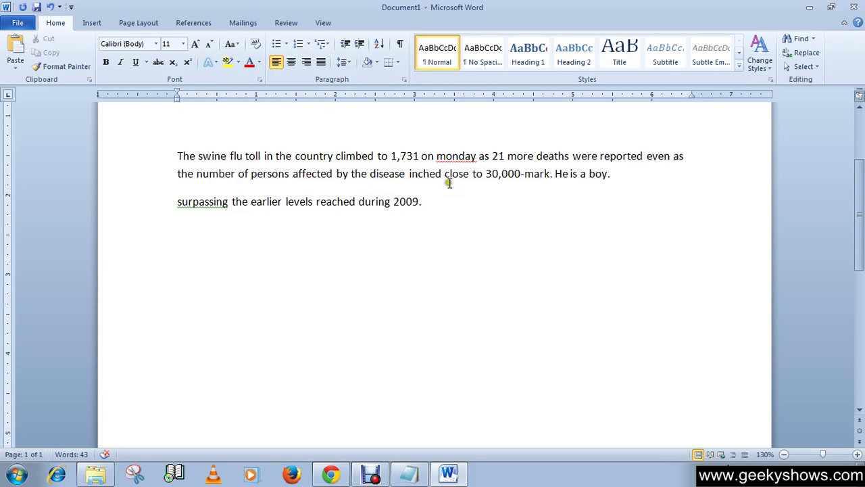
click(232, 44)
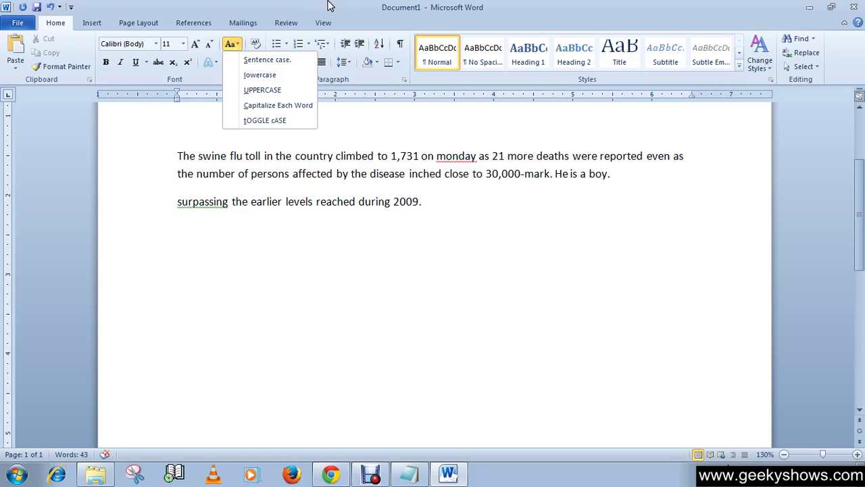
click(304, 40)
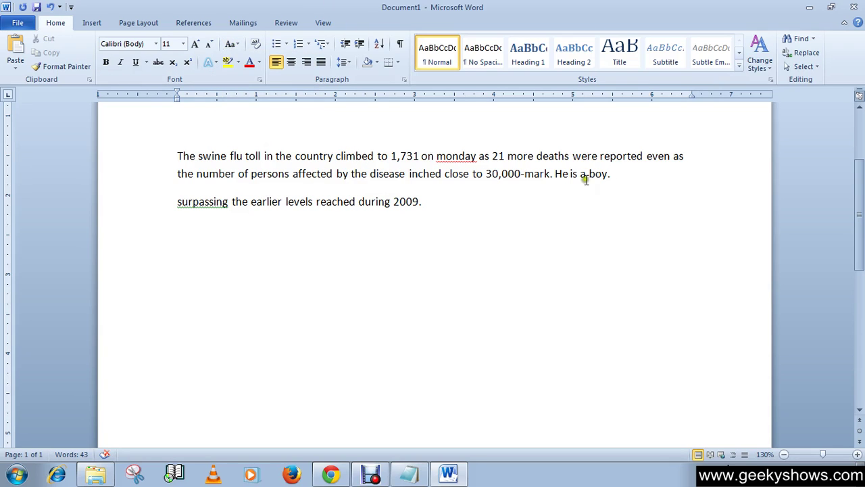
Step: Change the whole first paragraph, including "He is a boy.", to lowercase
click(615, 175)
drag(615, 174, 183, 156)
click(229, 44)
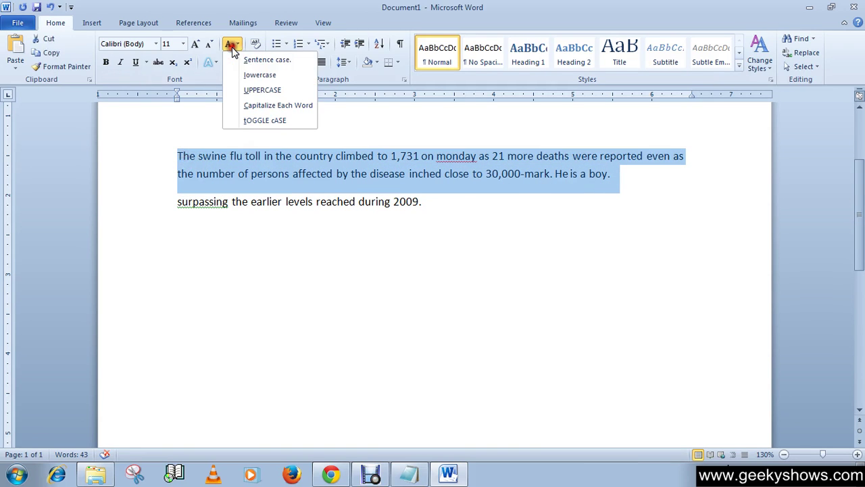
click(244, 79)
click(179, 157)
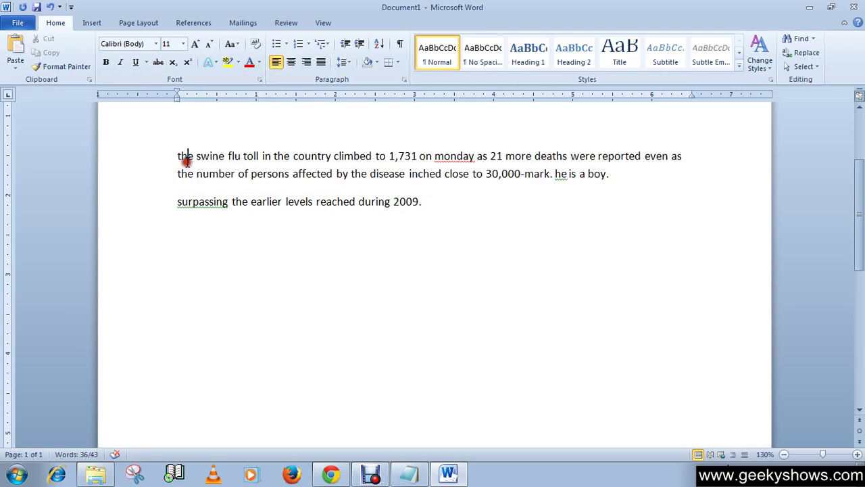
drag(177, 156, 626, 176)
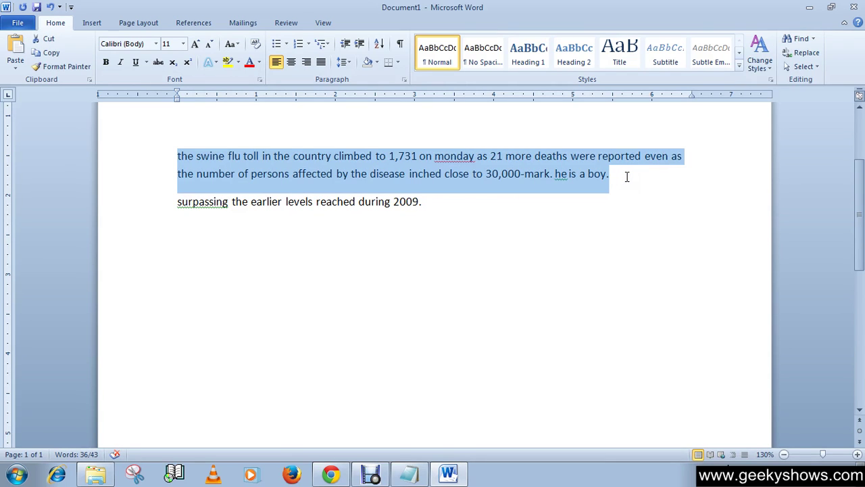
Step: Add a paragraph reading "ABCDEF" below the first one and replace its text with "HE IS NOT GOOD"
click(627, 176)
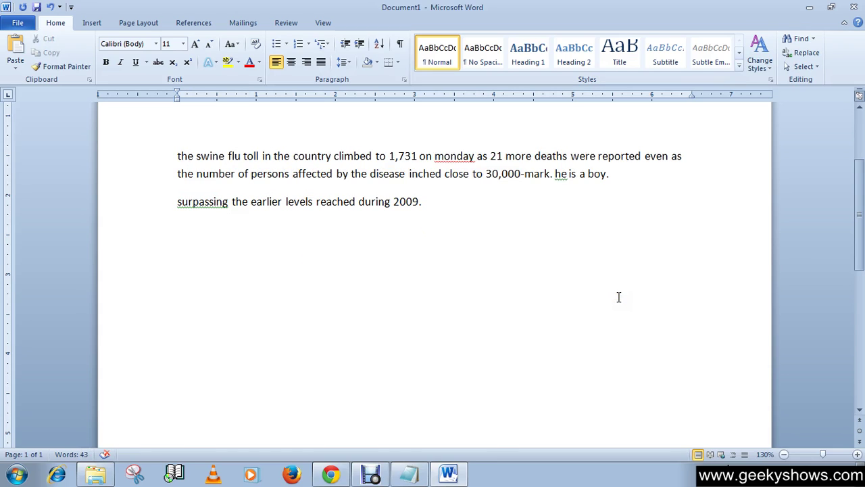
key(Return)
key(Caps_Lock)
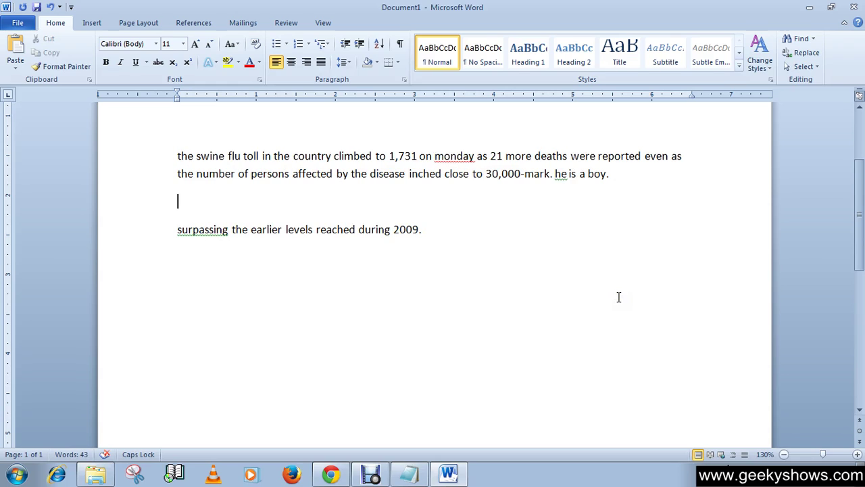
text(ABCDEF)
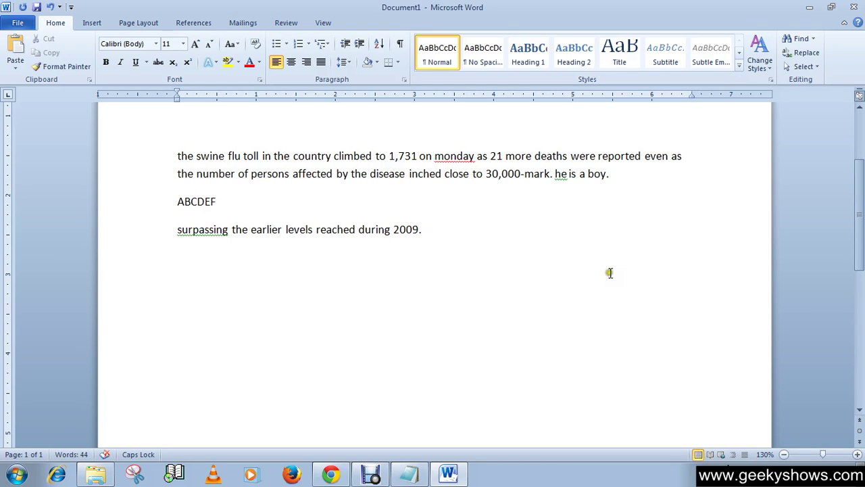
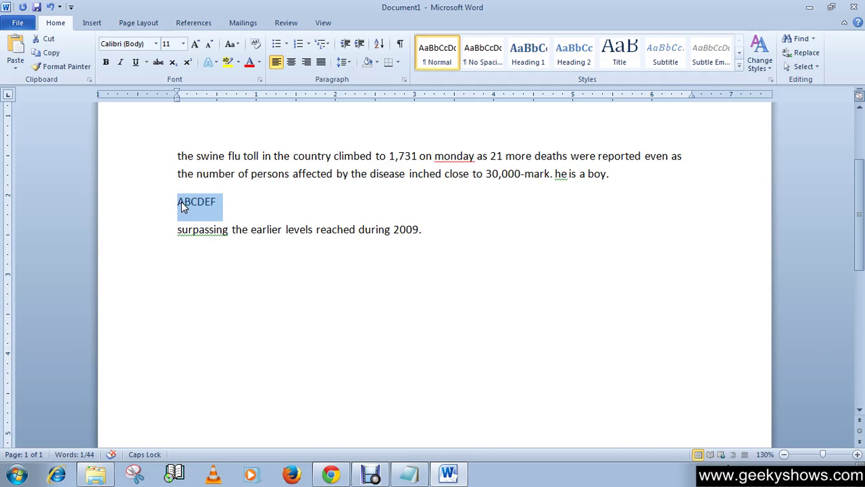
text(HE)
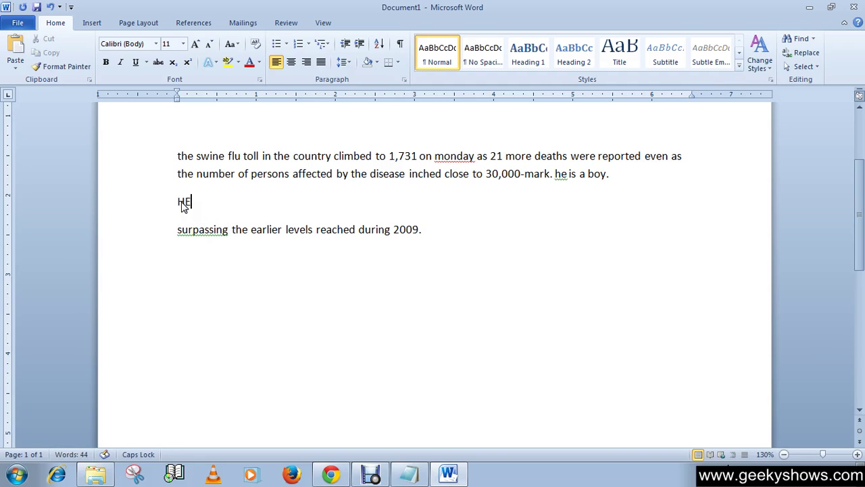
text( IS NOT GOOD)
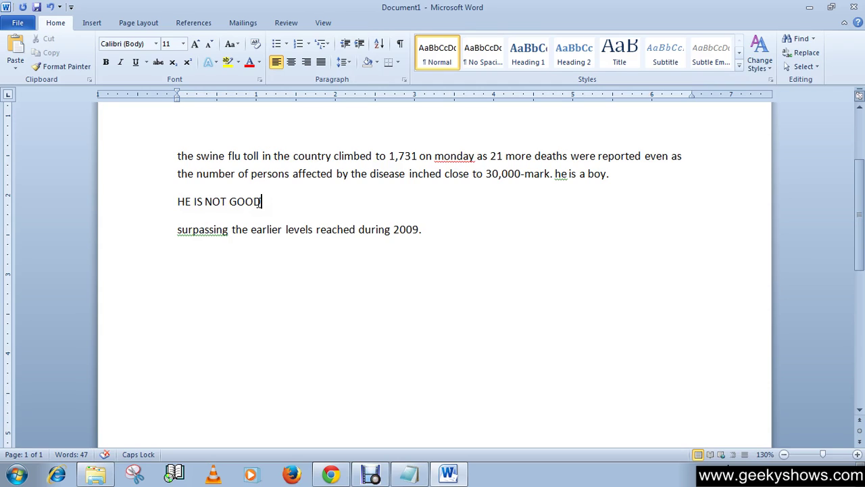
Step: Retype the last word of "HE IS NOT GOOD" in small letters as "good"
key(BackSpace)
key(BackSpace)
key(BackSpace)
key(BackSpace)
key(Caps_Lock)
text(goo)
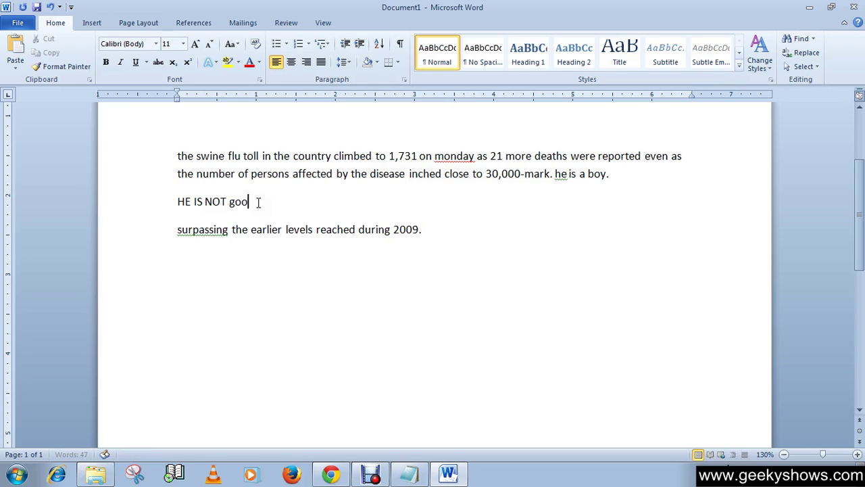
text(d)
Step: Replace "good" at the end of the second paragraph with "GOOD." in capitals
key(BackSpace)
key(BackSpace)
key(BackSpace)
key(BackSpace)
text(GOOD.)
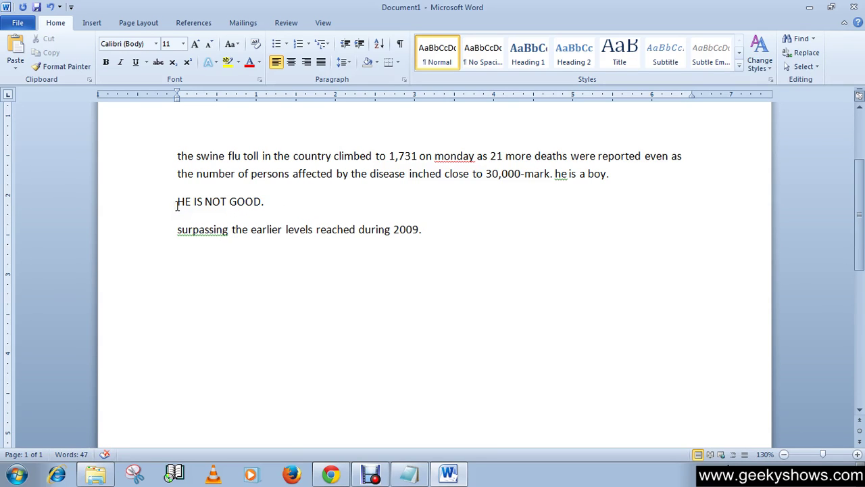
Step: Change the sentence "HE IS NOT GOOD." to lowercase
drag(178, 201, 265, 202)
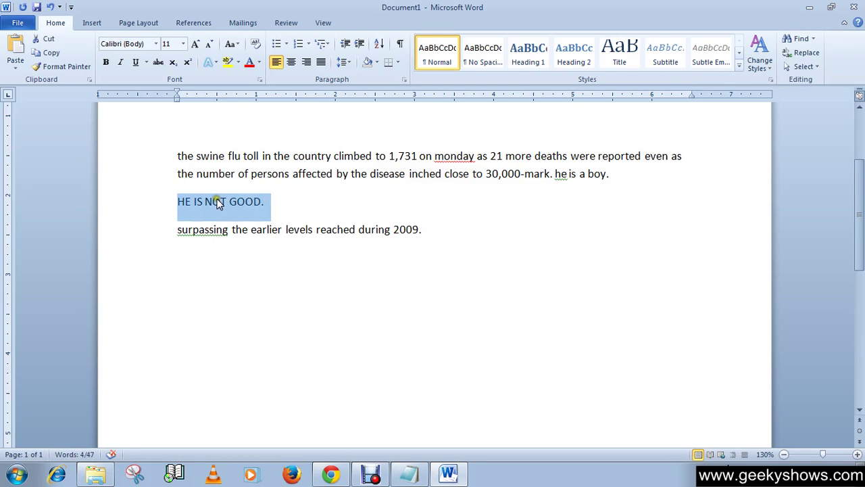
click(230, 44)
click(247, 74)
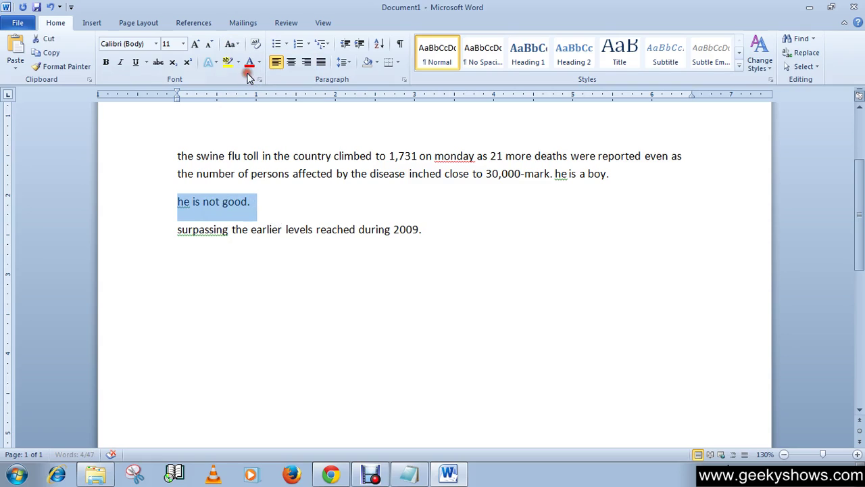
click(271, 201)
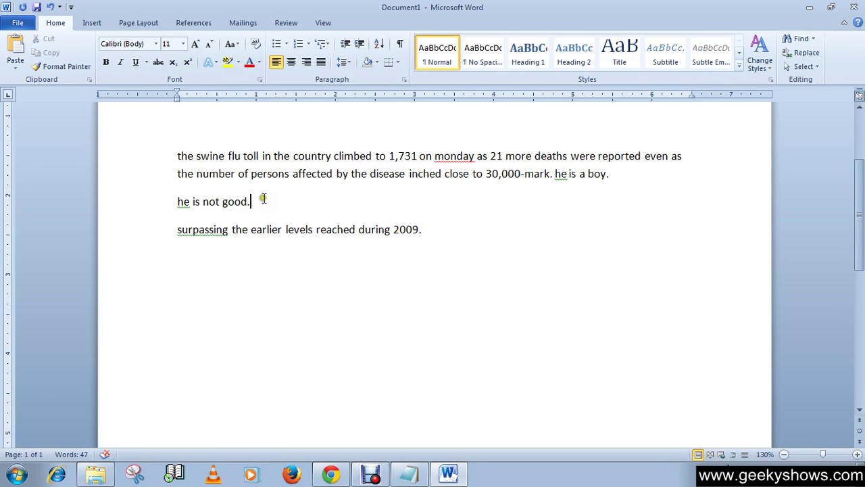
Step: Change the second paragraph, "he is not good.", to Sentence case
click(182, 202)
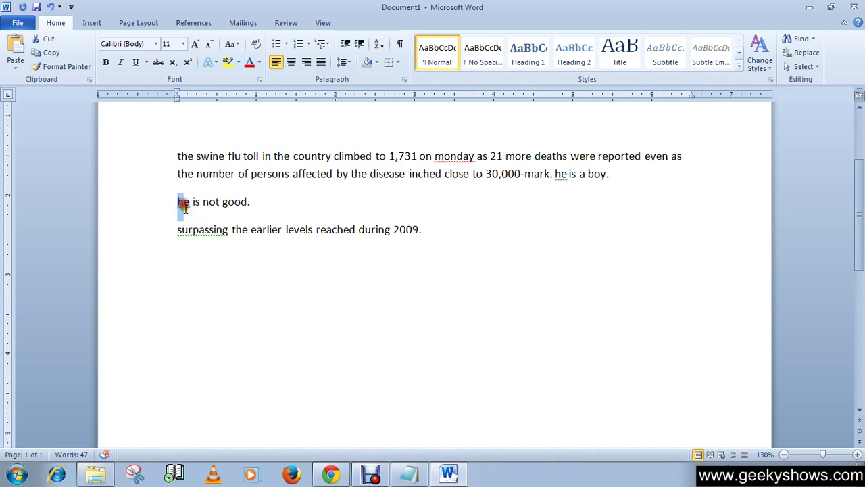
click(262, 202)
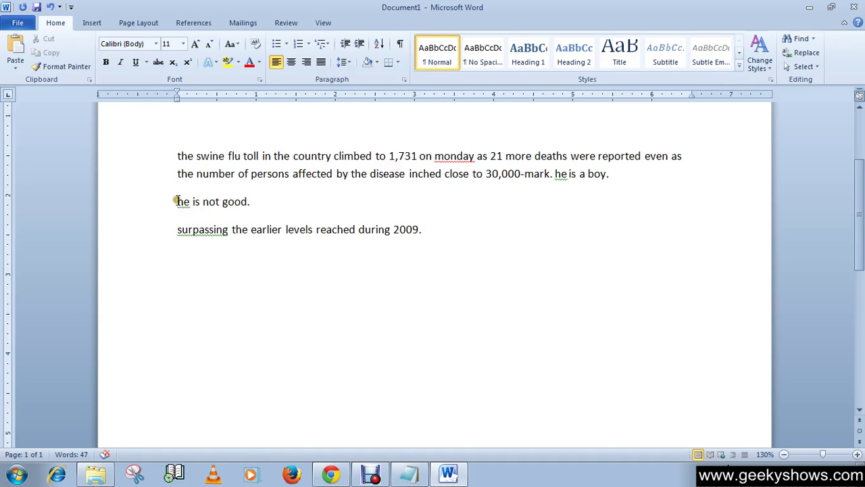
drag(177, 201, 251, 201)
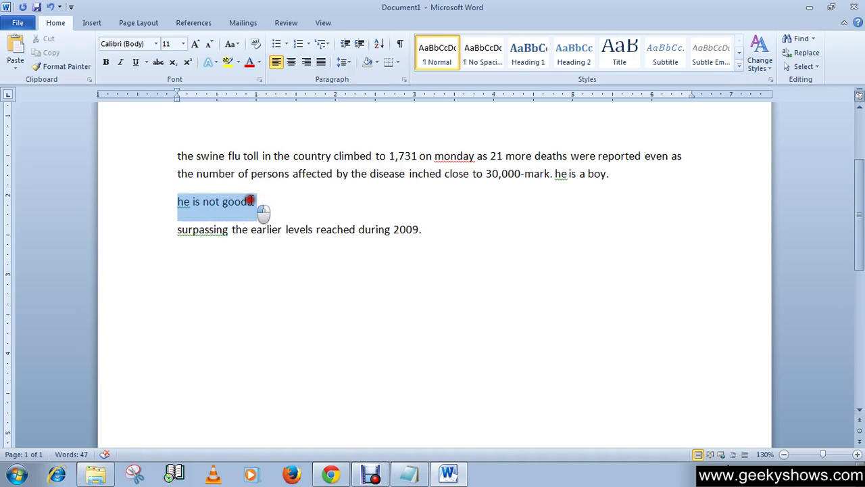
click(230, 44)
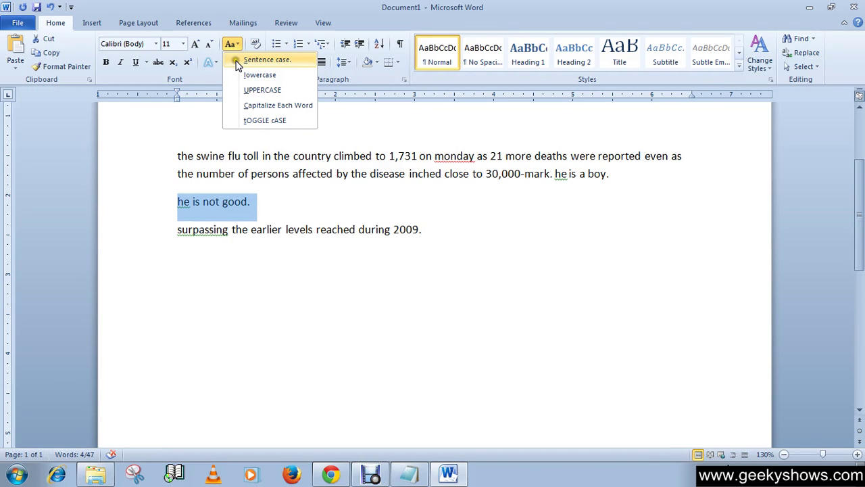
click(237, 61)
click(270, 207)
click(177, 206)
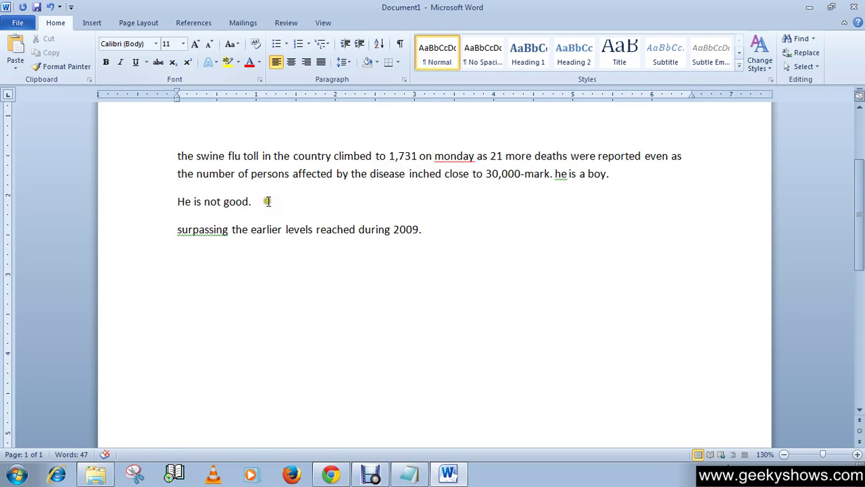
drag(256, 201, 180, 201)
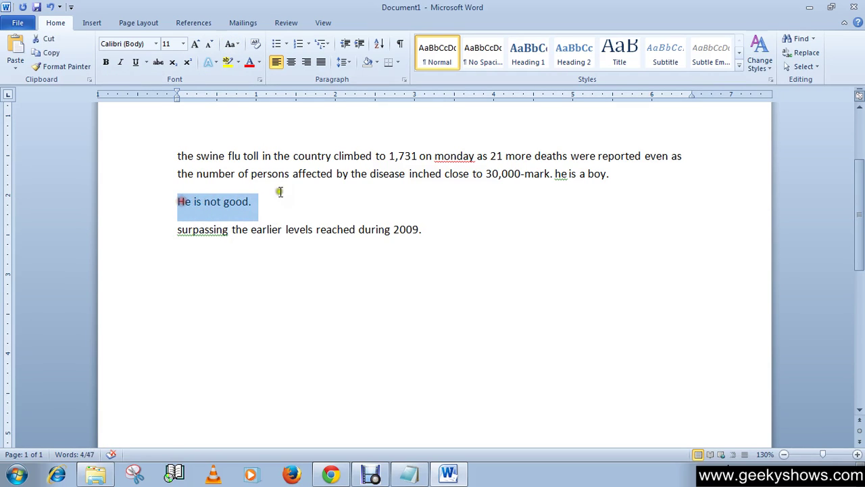
click(279, 192)
click(230, 44)
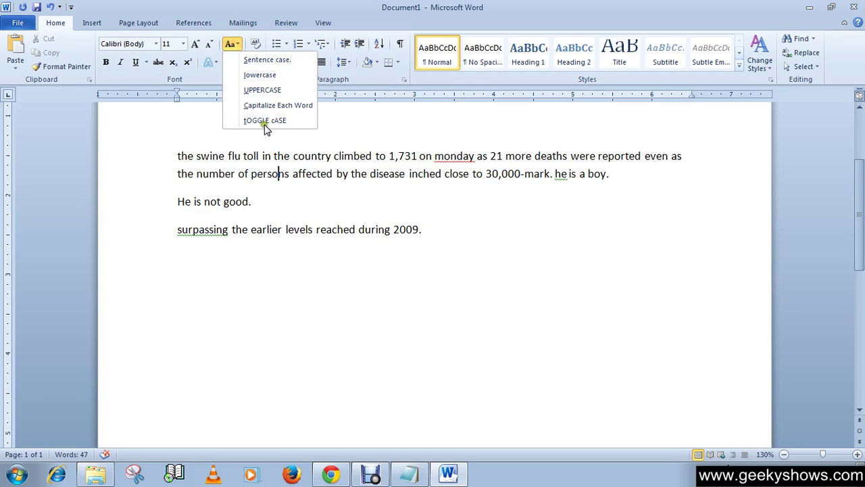
click(256, 203)
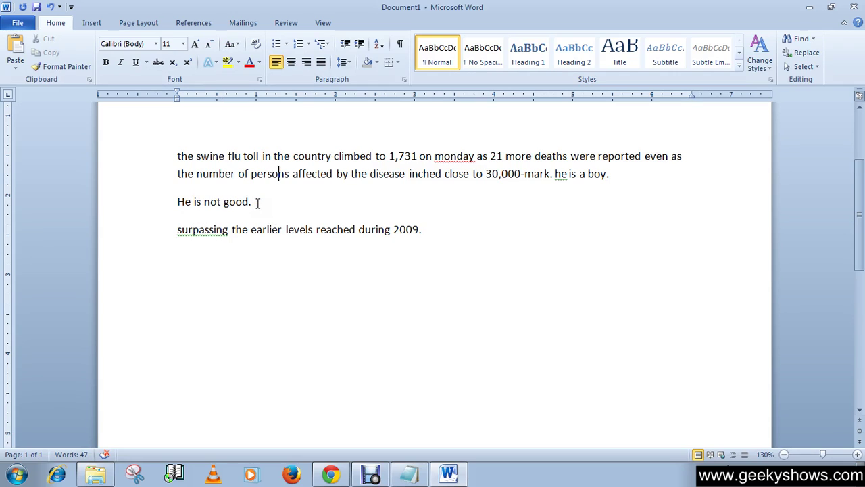
click(231, 45)
click(255, 201)
click(230, 44)
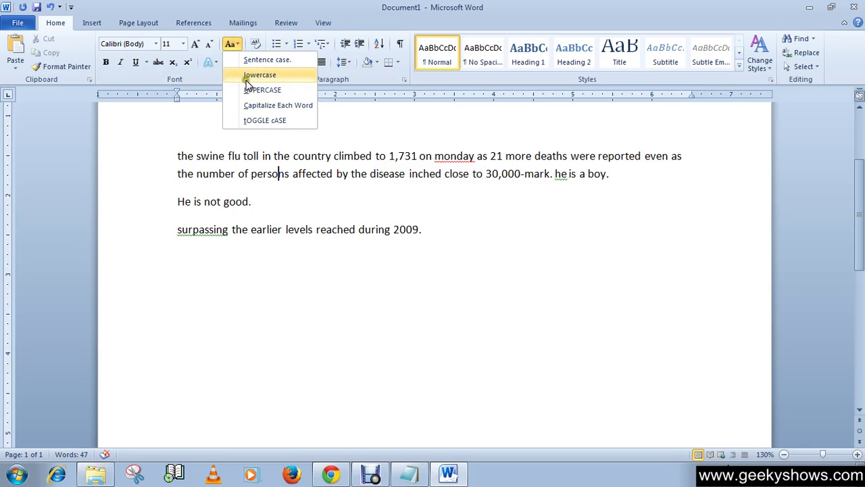
click(254, 202)
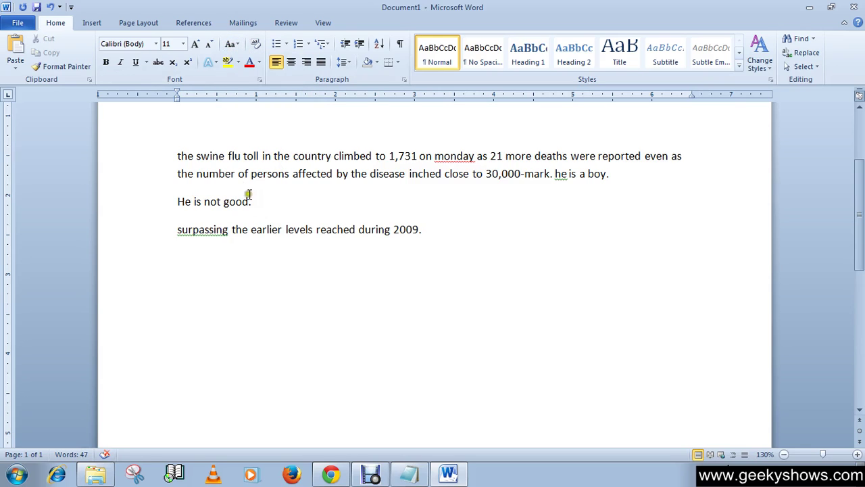
Step: Change the word "persons" in the first paragraph to UPPERCASE
drag(253, 175, 288, 174)
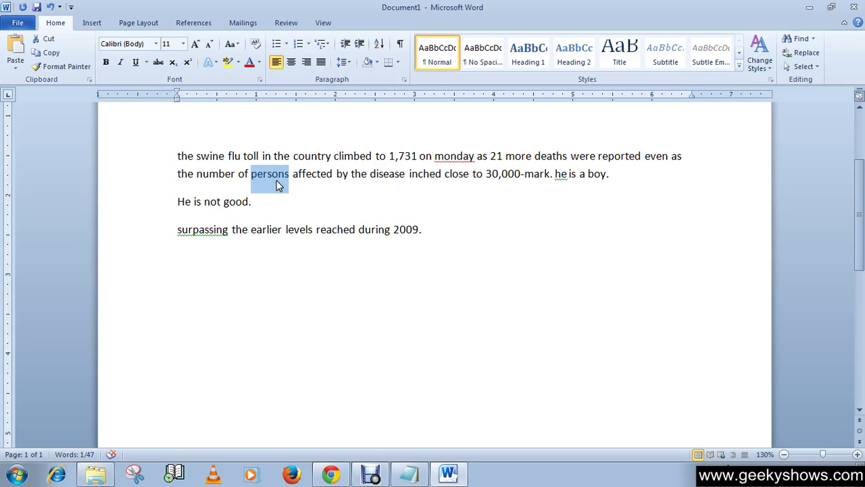
click(276, 178)
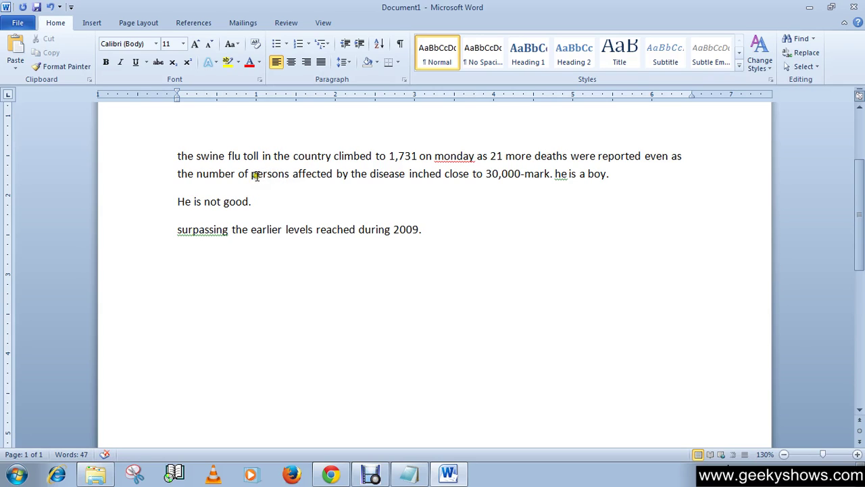
drag(252, 175, 292, 175)
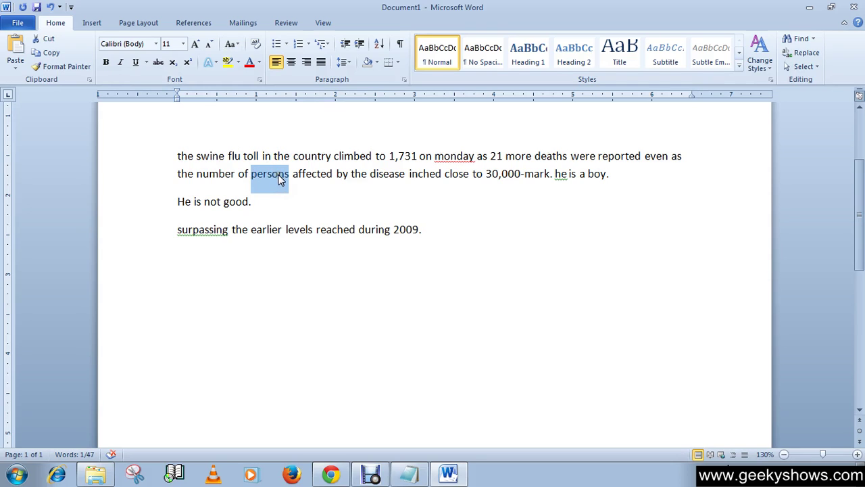
click(235, 45)
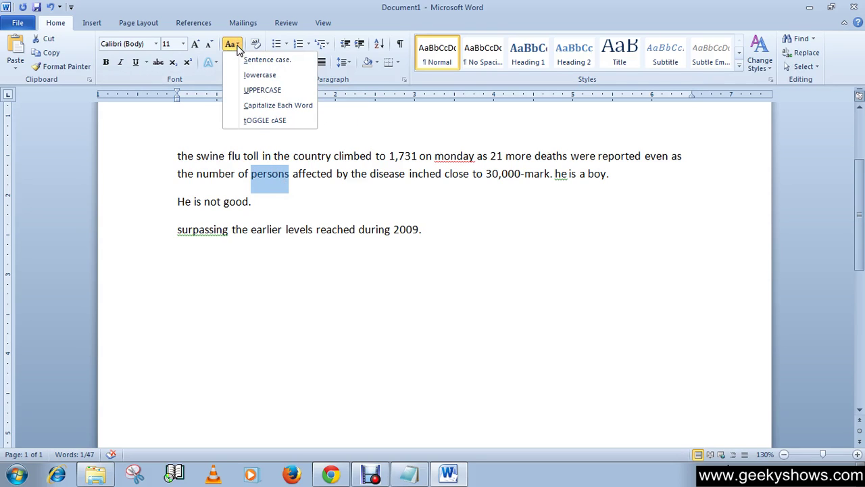
click(249, 91)
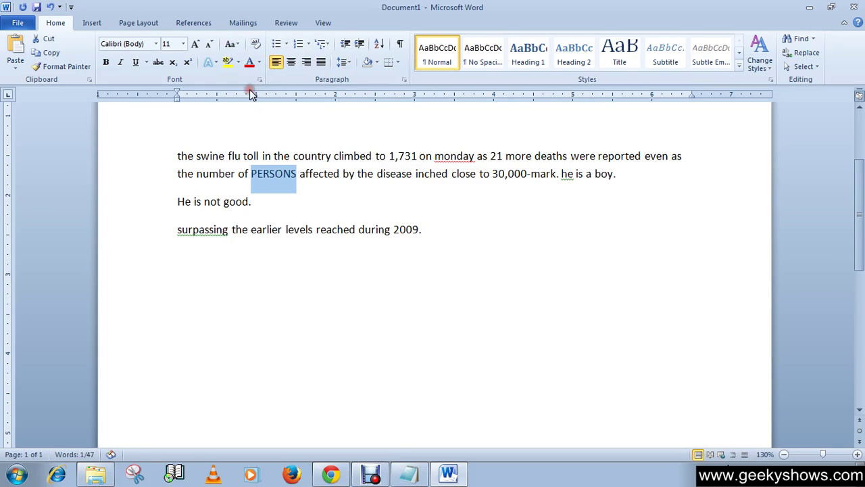
click(296, 207)
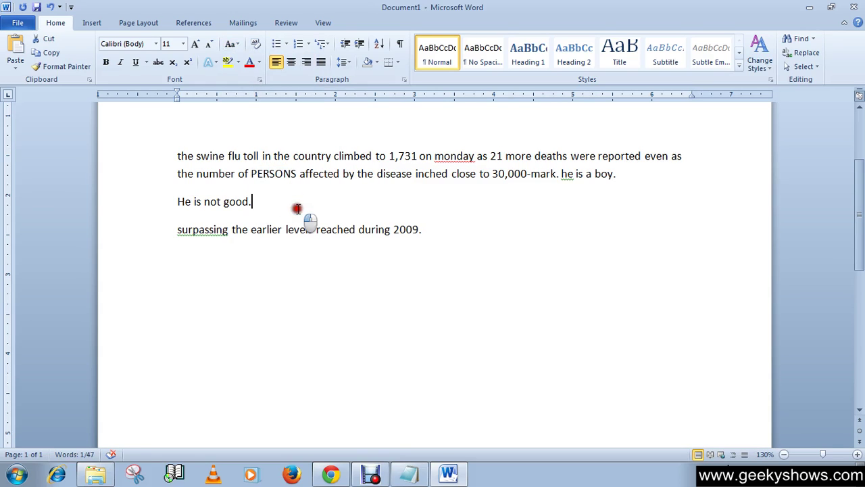
click(253, 174)
drag(254, 174, 295, 173)
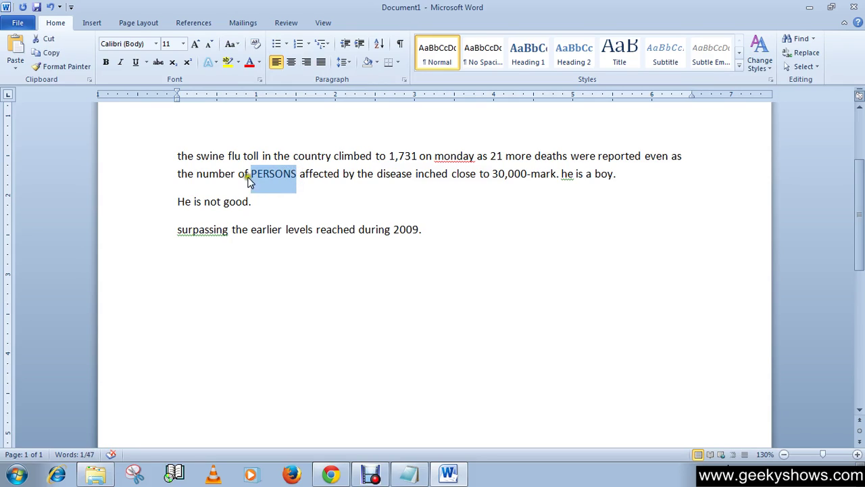
click(311, 174)
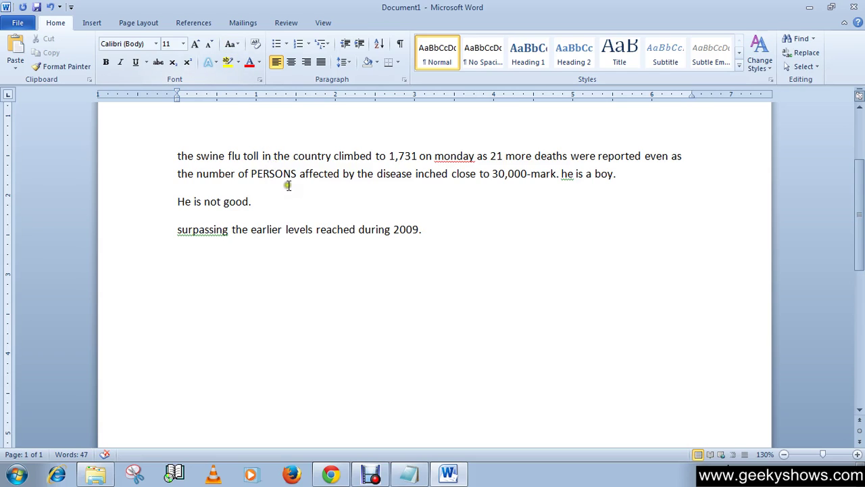
click(242, 45)
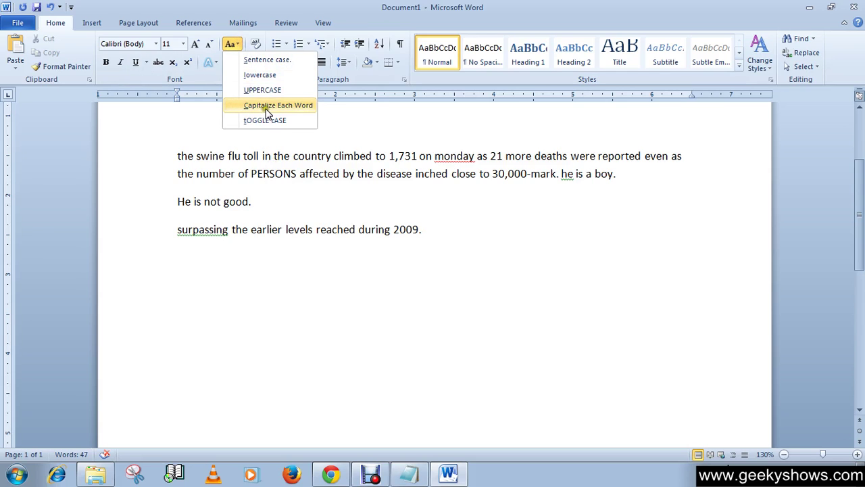
click(248, 158)
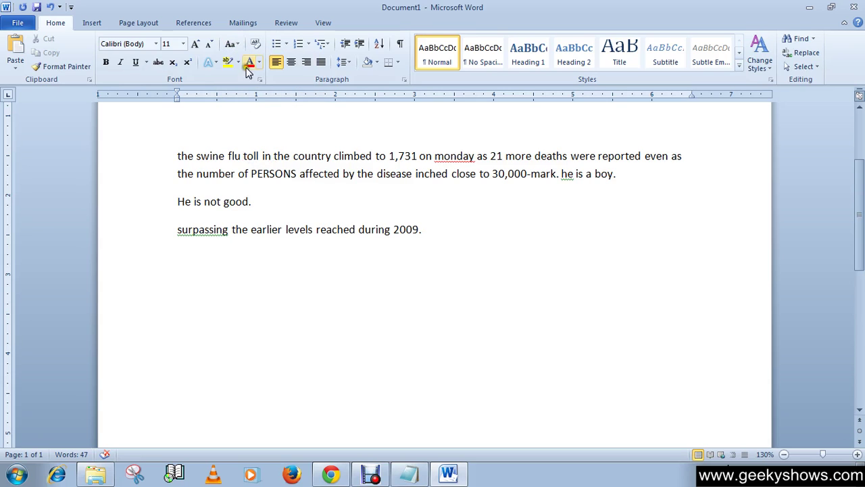
click(231, 44)
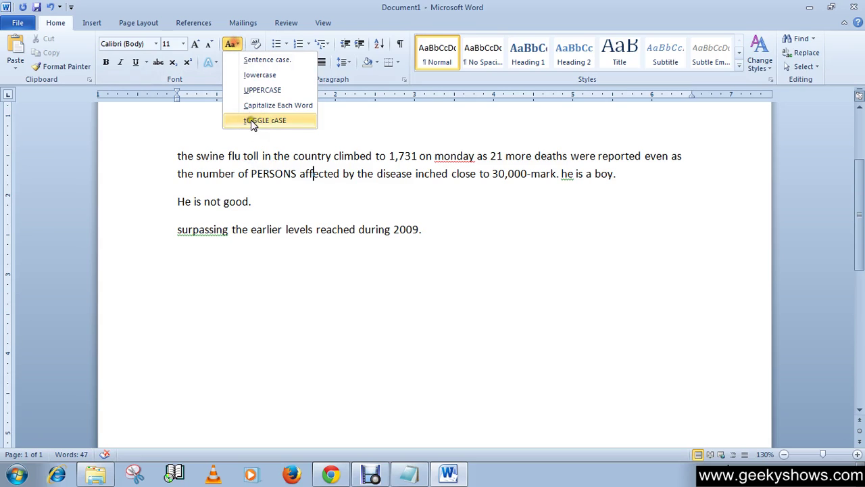
click(280, 162)
click(180, 156)
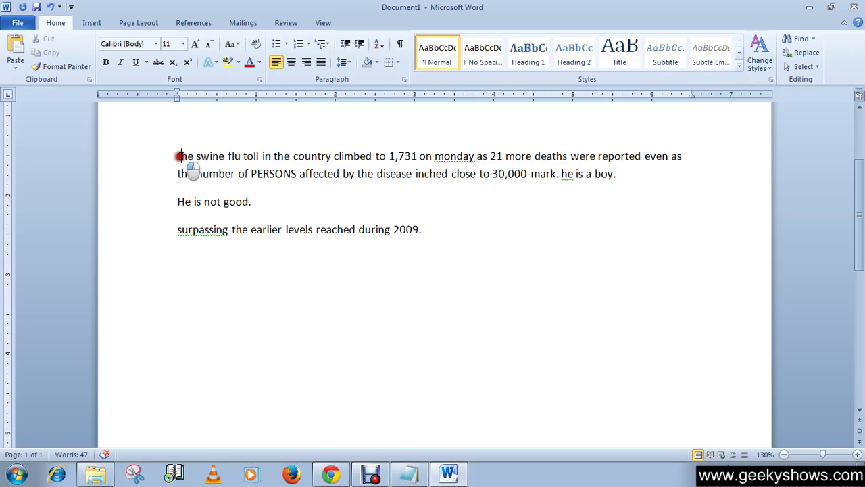
drag(179, 156, 223, 156)
text(t)
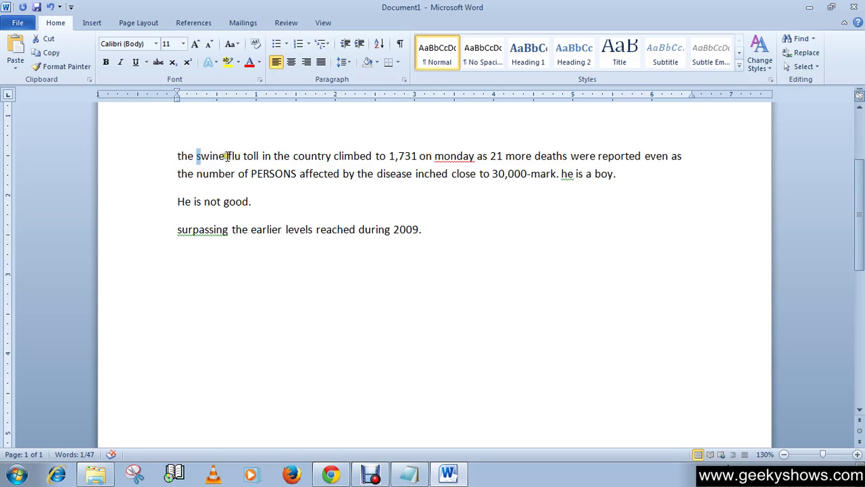
click(226, 156)
click(243, 156)
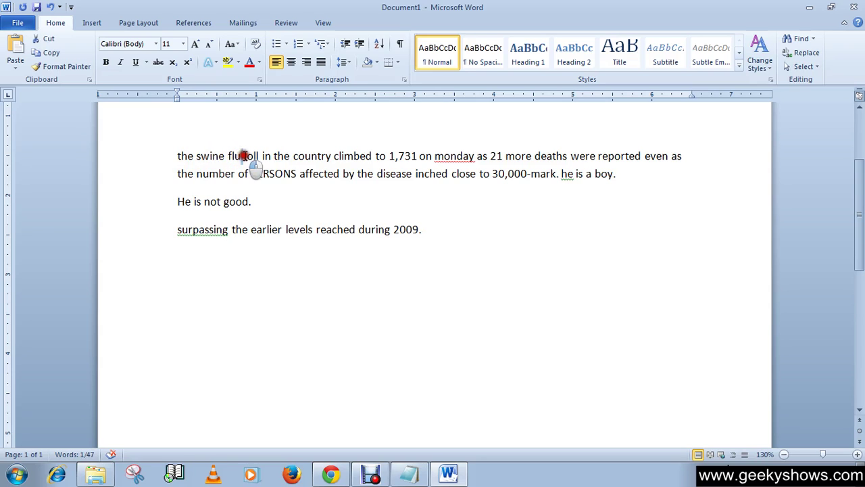
click(245, 156)
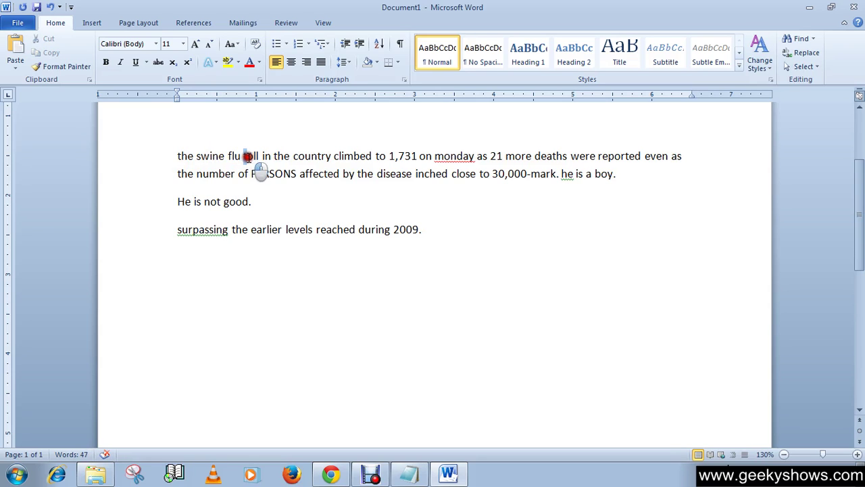
drag(177, 156, 181, 155)
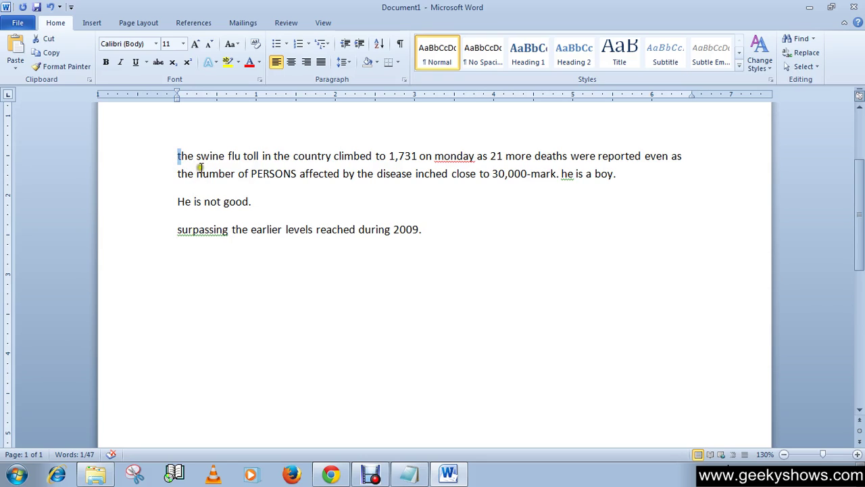
drag(196, 156, 242, 156)
click(264, 156)
click(274, 156)
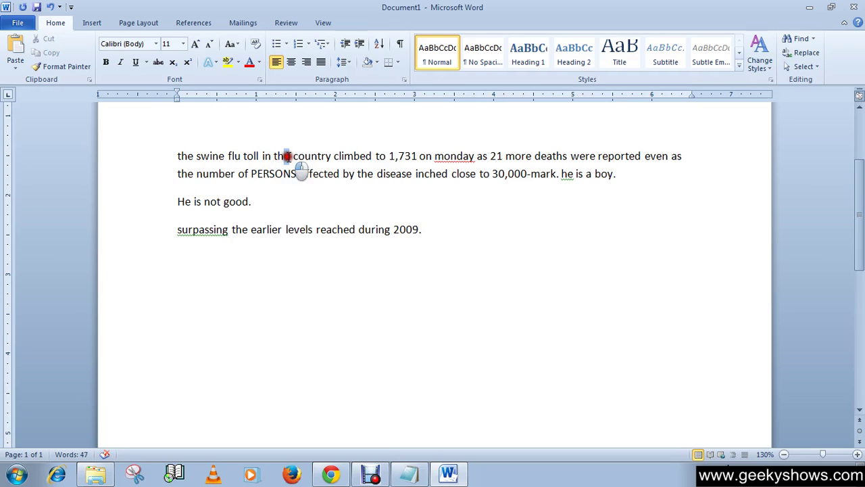
Step: Apply Capitalize Each Word to the opening words "the swine flu toll in the" of the first paragraph
drag(284, 156, 174, 155)
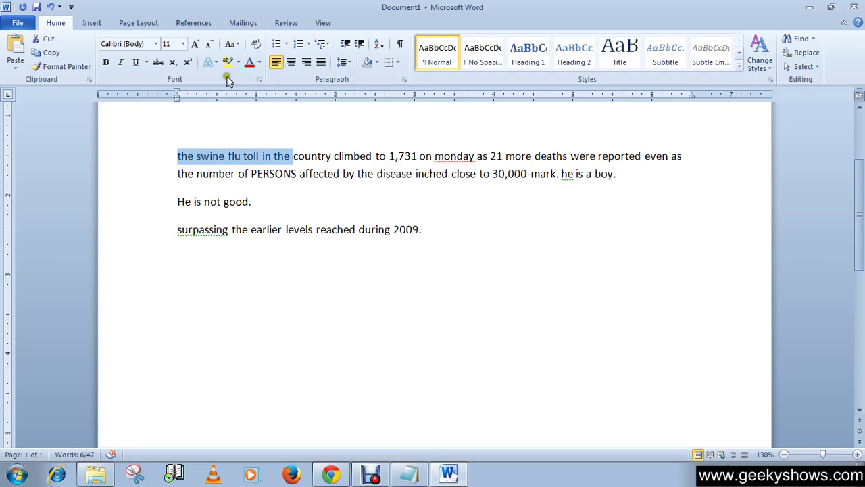
click(230, 44)
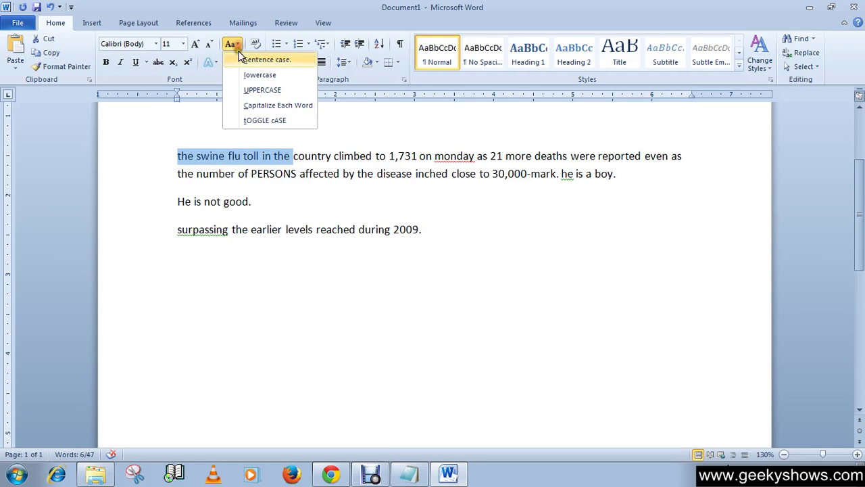
click(247, 108)
click(275, 186)
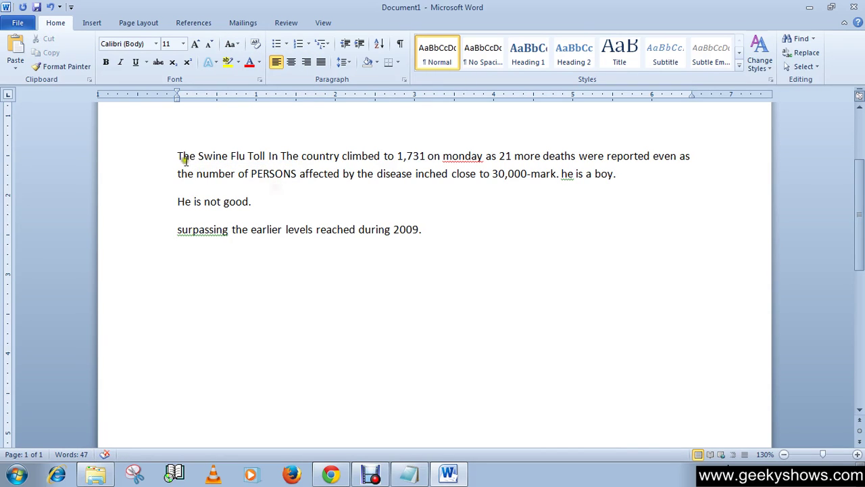
drag(180, 158, 297, 160)
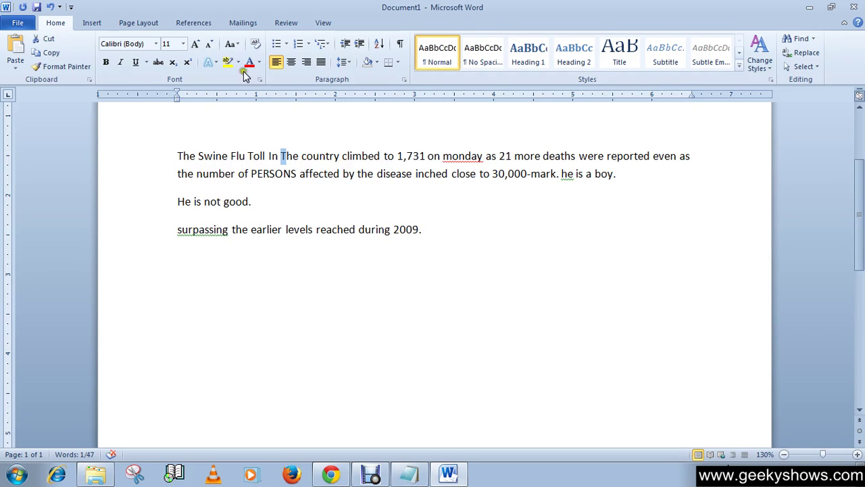
click(231, 44)
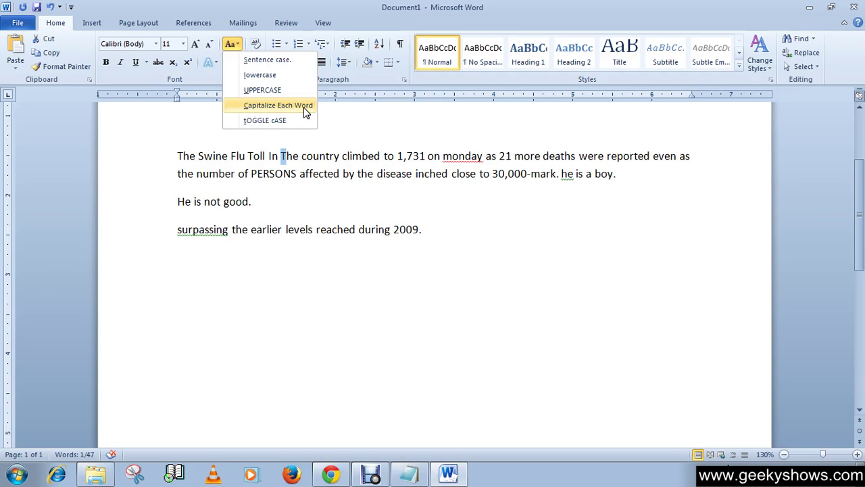
key(Escape)
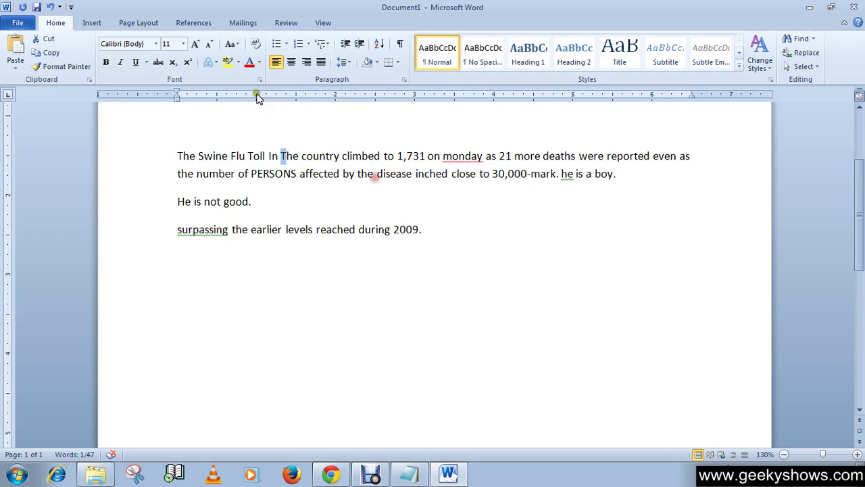
click(234, 45)
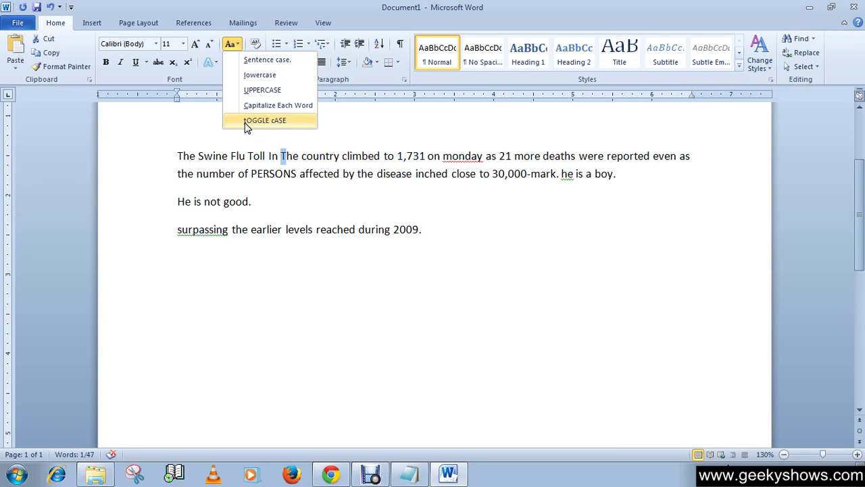
click(233, 159)
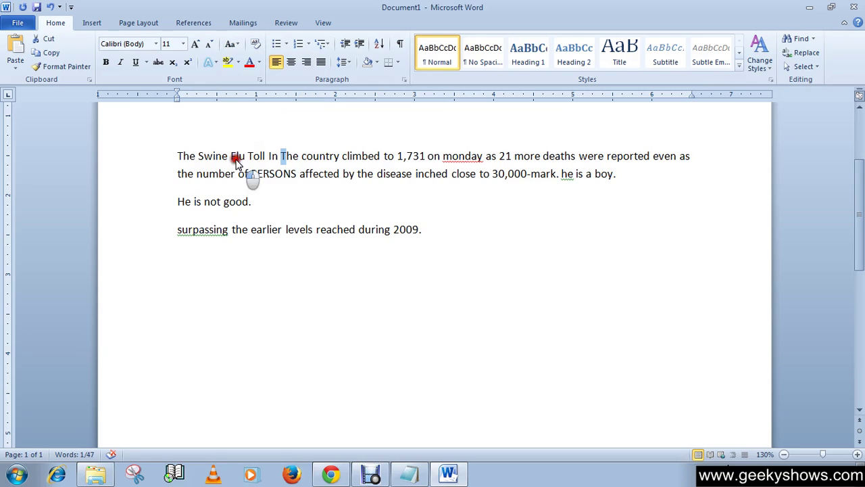
Step: Apply tOGGLE cASE to the opening words "The Swine Flu Toll In The" of the first paragraph
drag(293, 156, 182, 157)
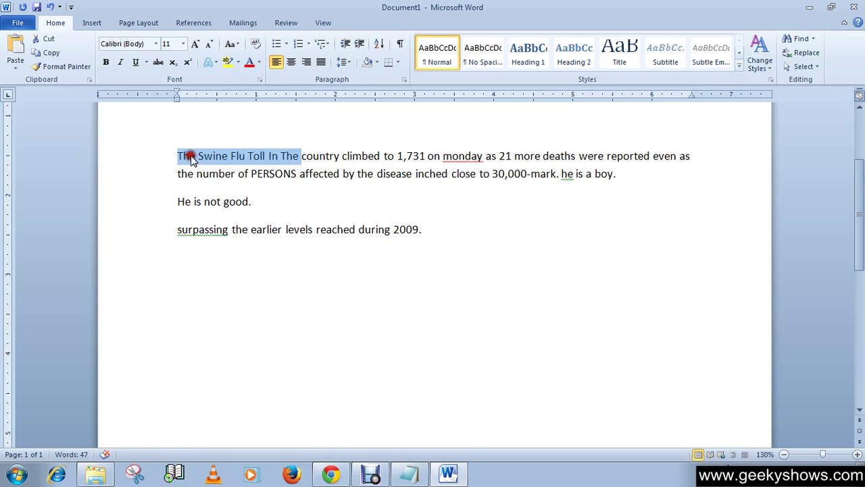
click(230, 44)
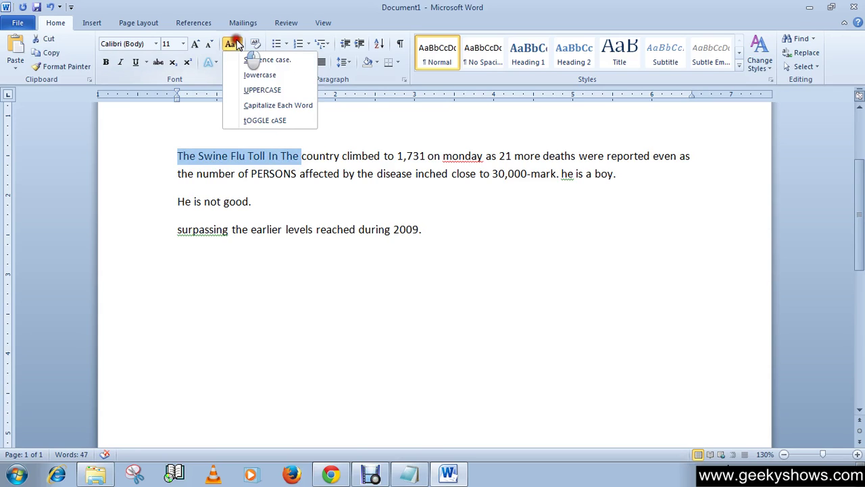
click(253, 120)
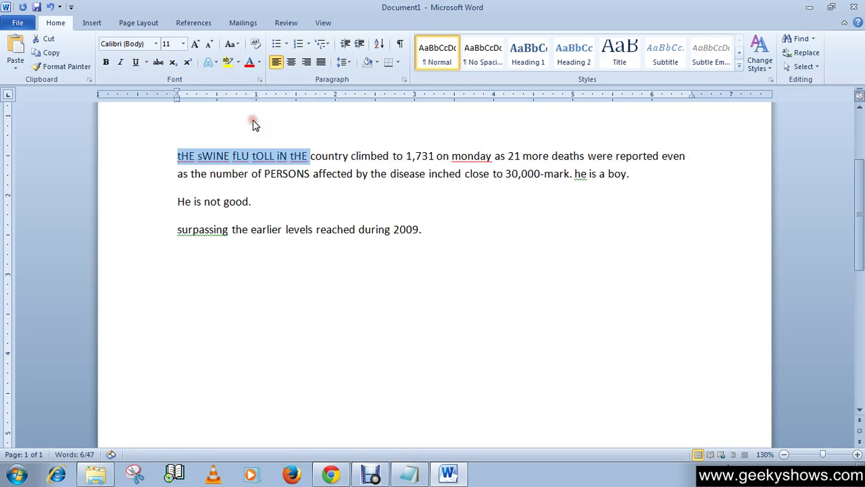
click(233, 174)
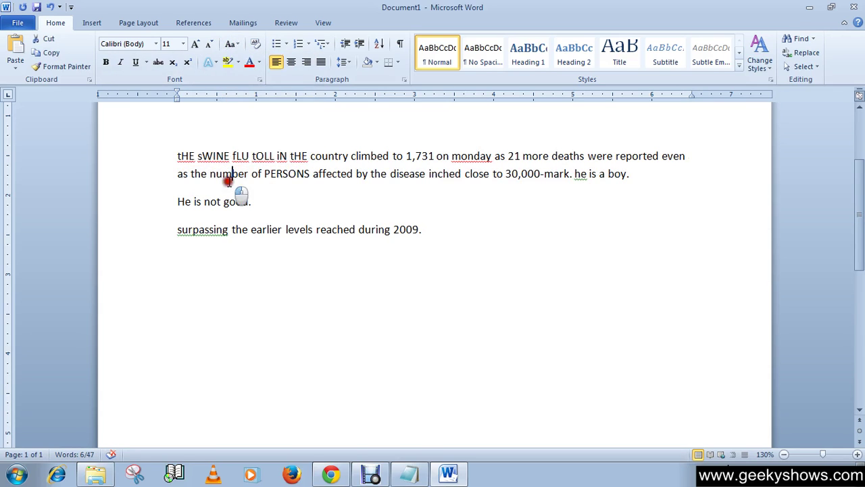
Step: Examine the letter case of each opening word in the first paragraph and review the available Change Case options
double_click(183, 155)
click(179, 156)
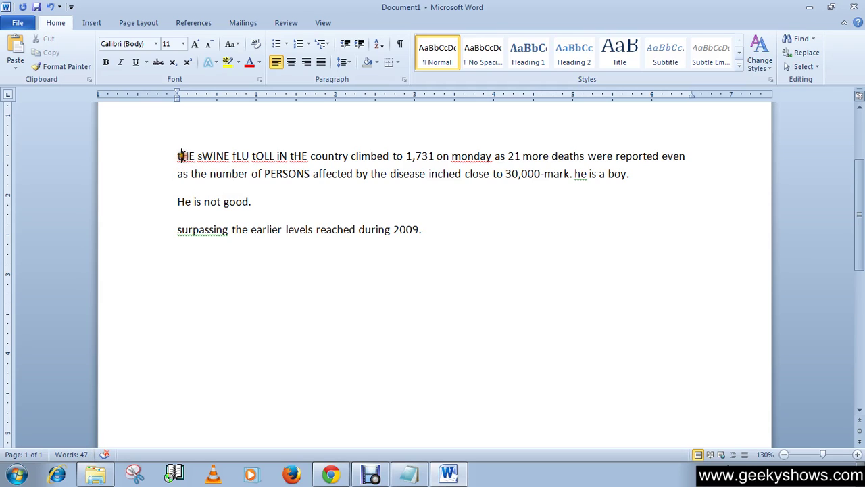
double_click(181, 155)
key(Right)
drag(181, 157, 177, 162)
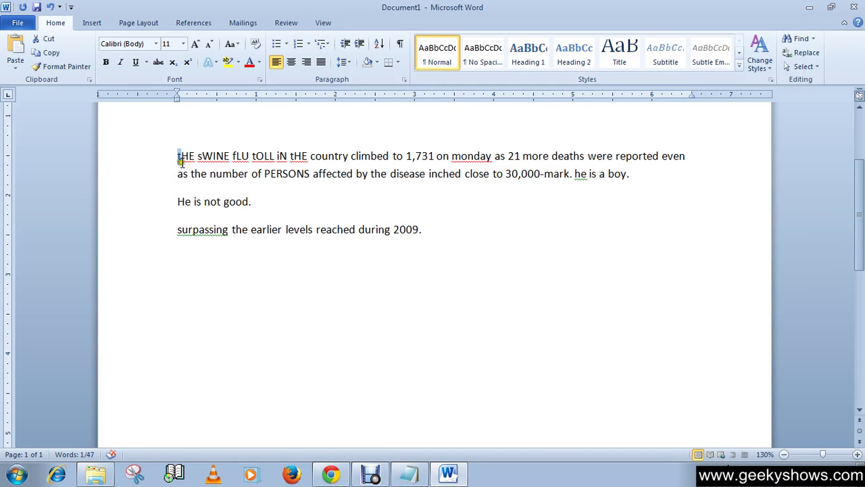
drag(202, 157, 271, 156)
click(238, 156)
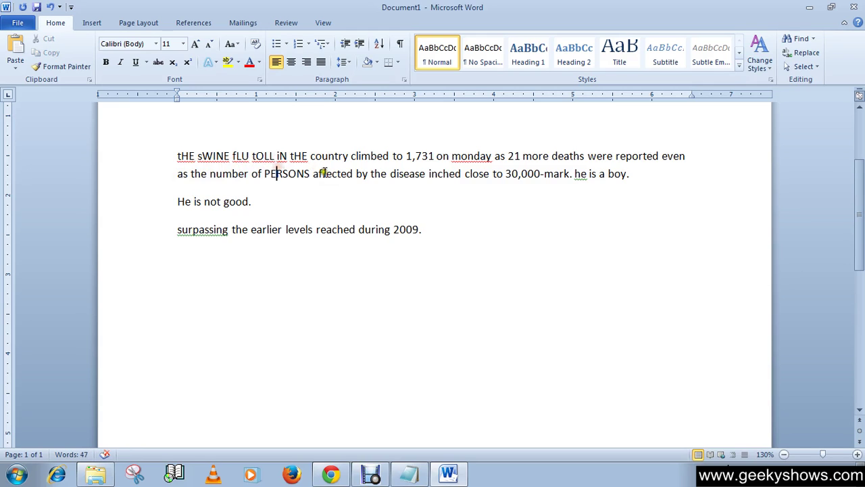
click(232, 44)
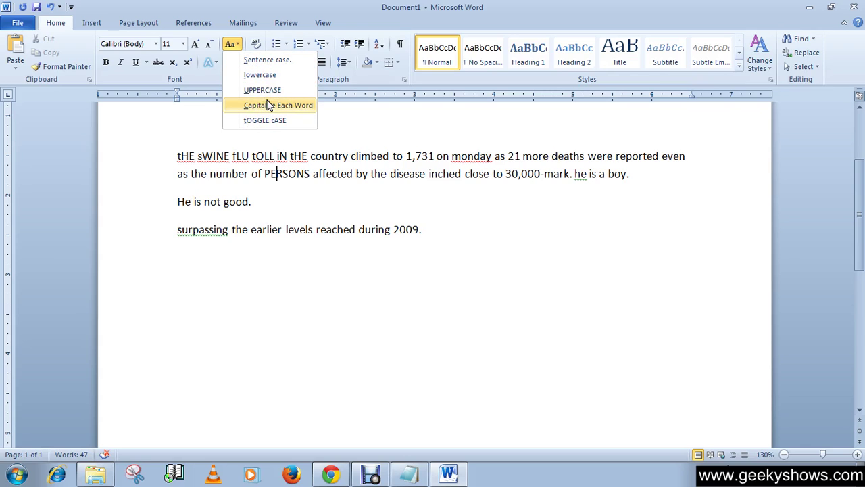
click(294, 201)
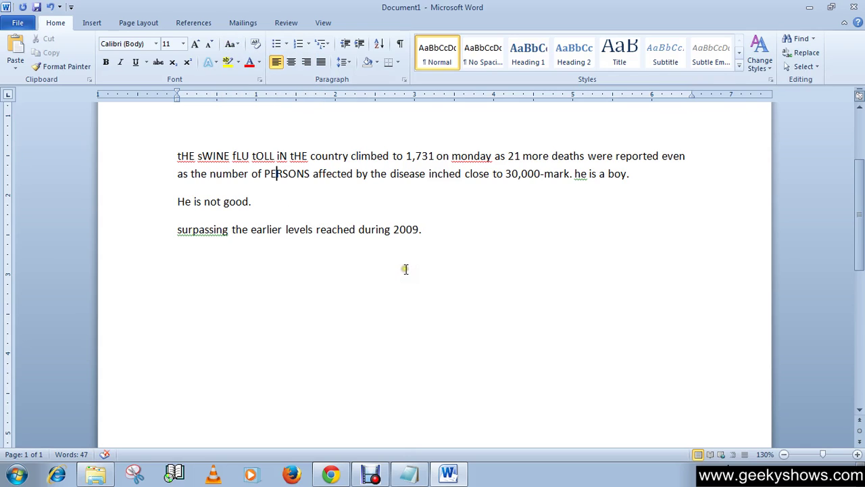